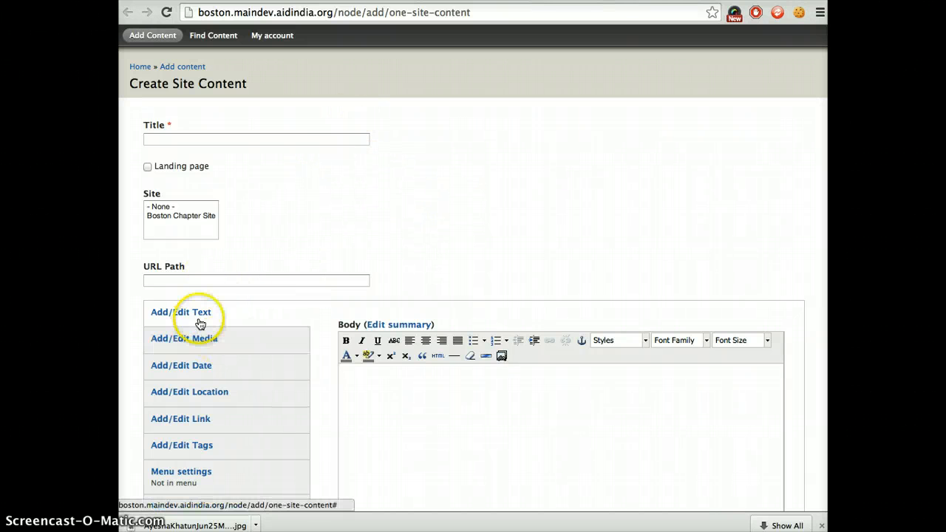
Examine the form's media, date, location and tags sections, and the existing Volunteer Profiles page on the AID Boston site.
click(229, 347)
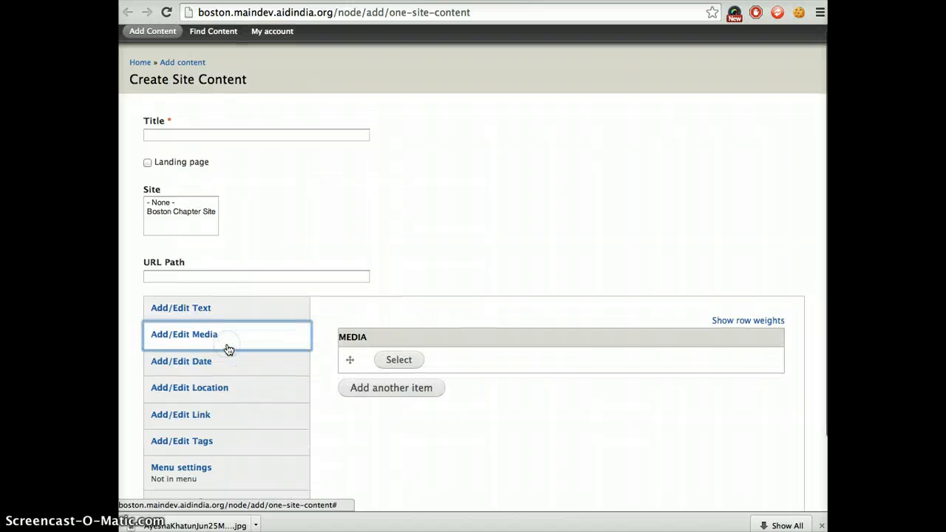
scroll(225, 329, down, 1)
click(223, 323)
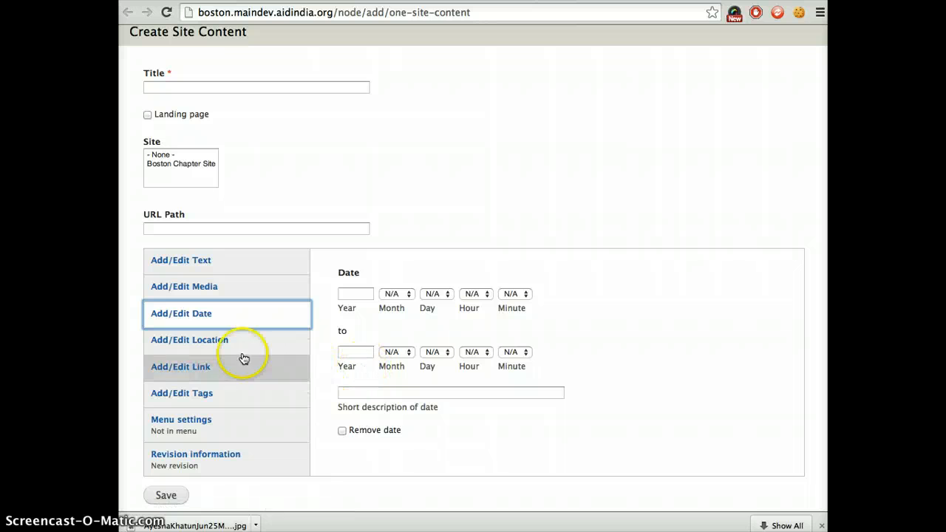
click(241, 344)
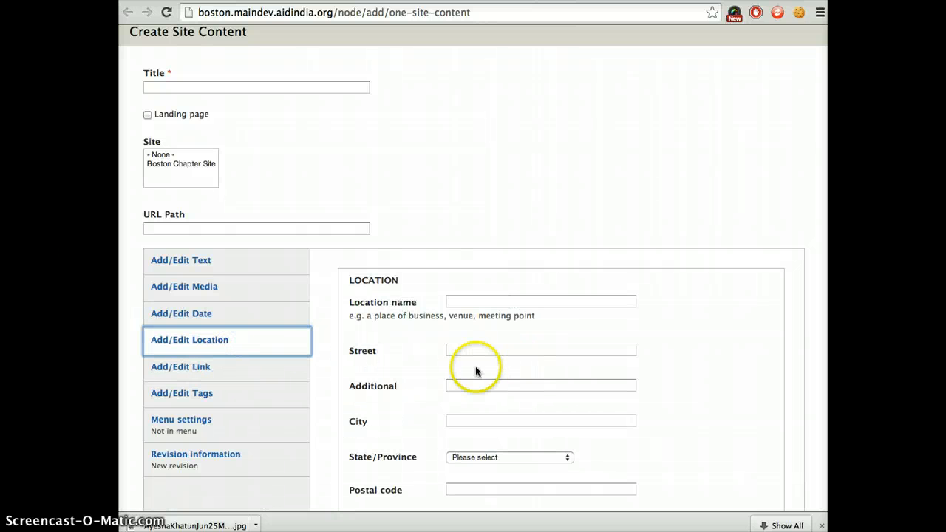
scroll(485, 398, down, 1)
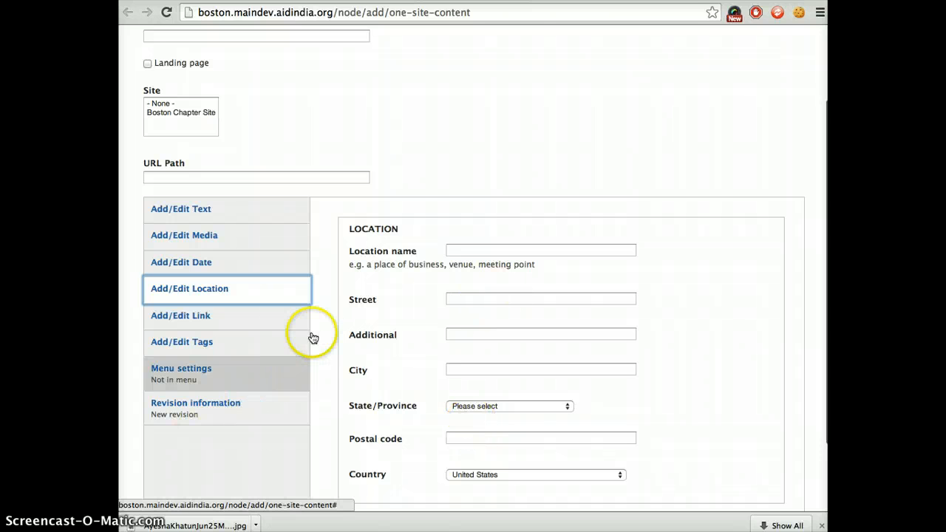
click(226, 341)
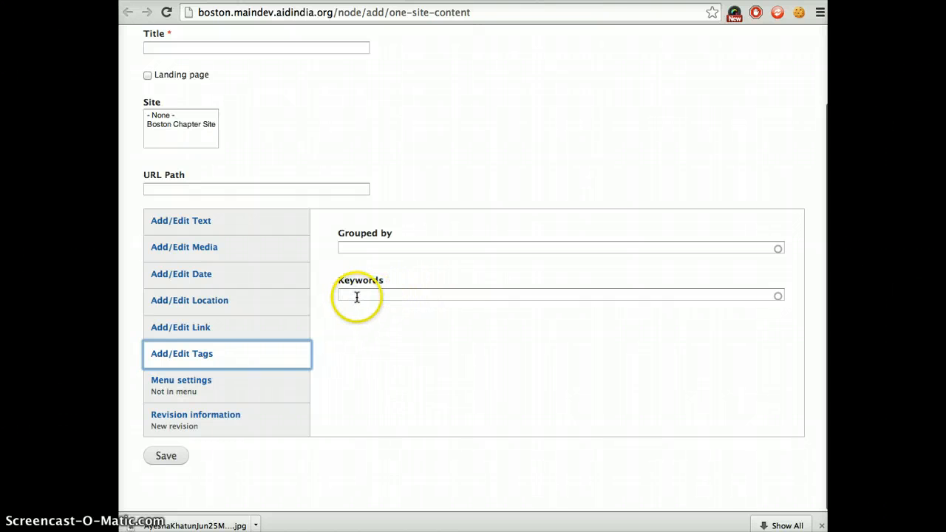
scroll(323, 392, up, 3)
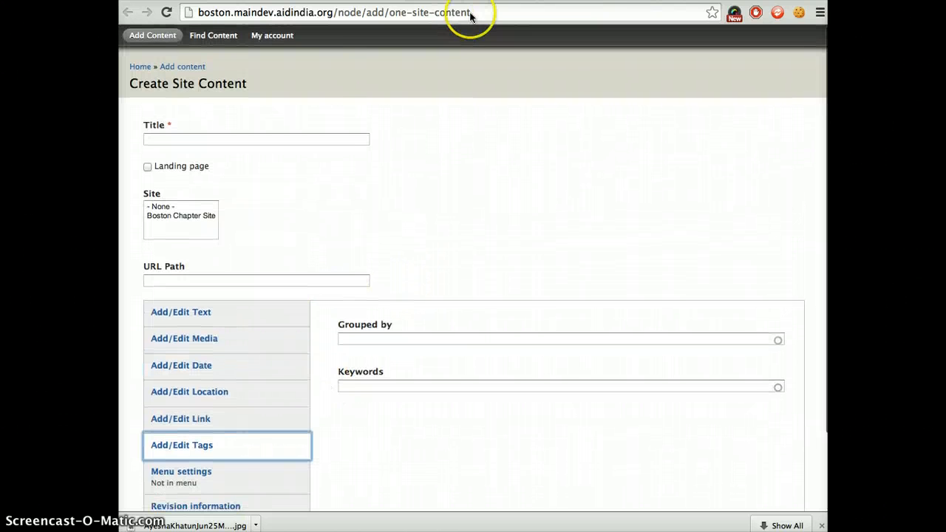
key(ctrl+Tab)
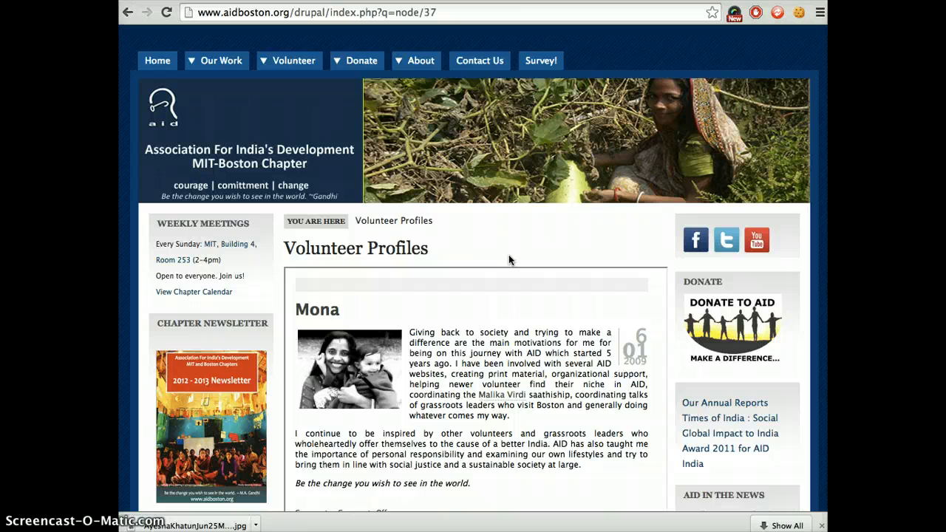
key(ctrl+shift+Tab)
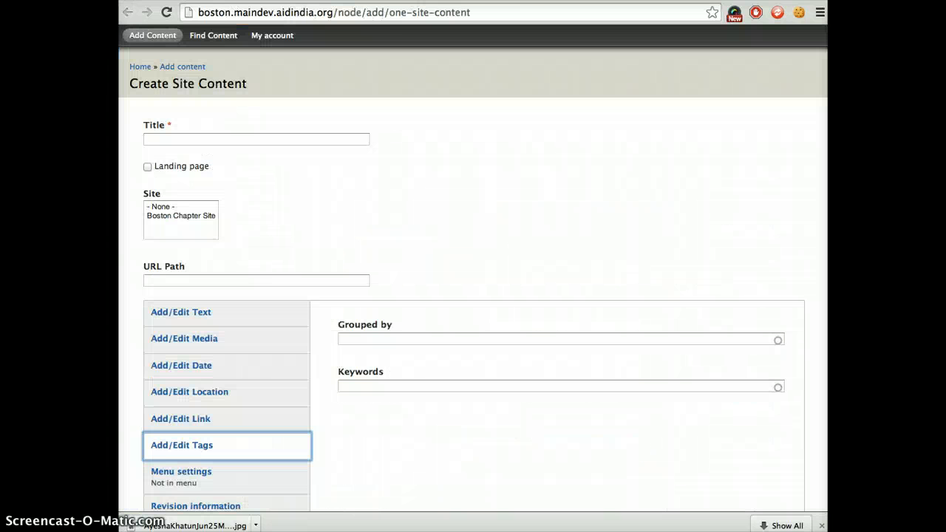
Set the new content's title to Volunteers and check it against the existing Volunteer Profiles page.
click(304, 137)
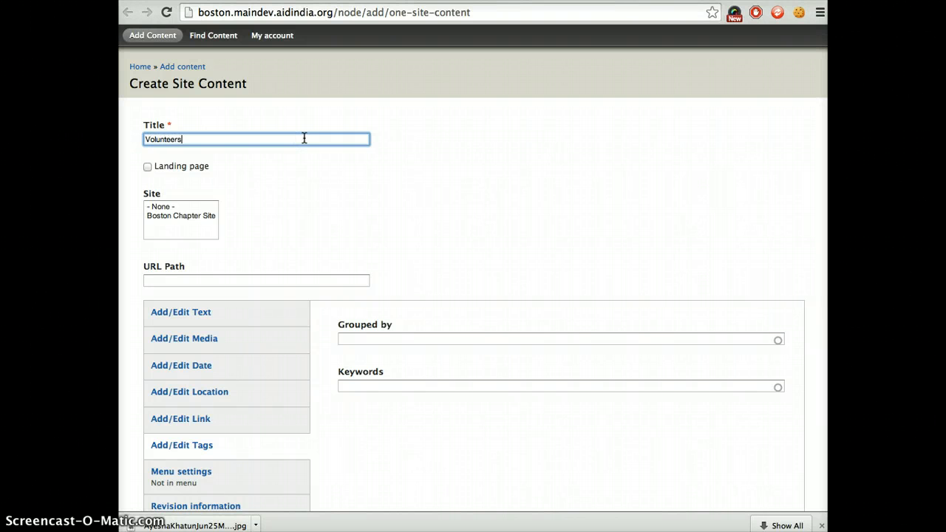
text(Volunteers)
key(Tab)
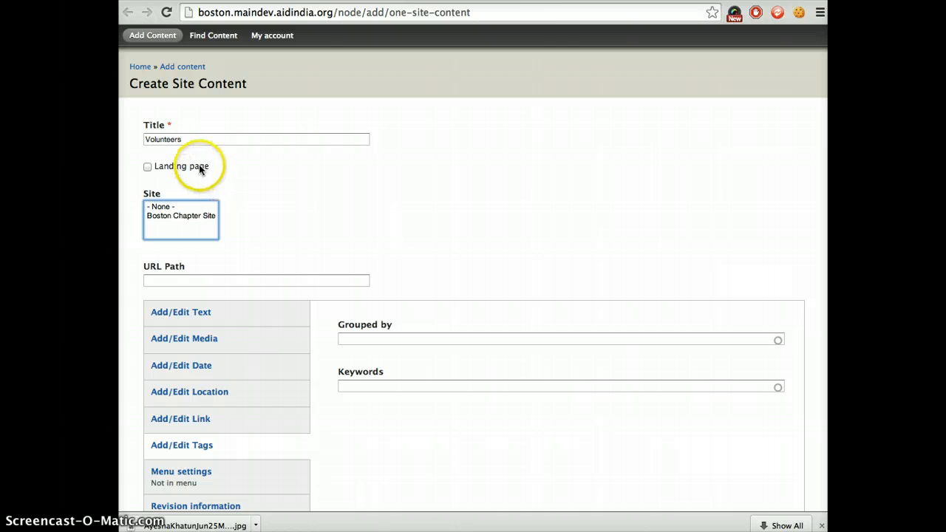
key(ctrl+Tab)
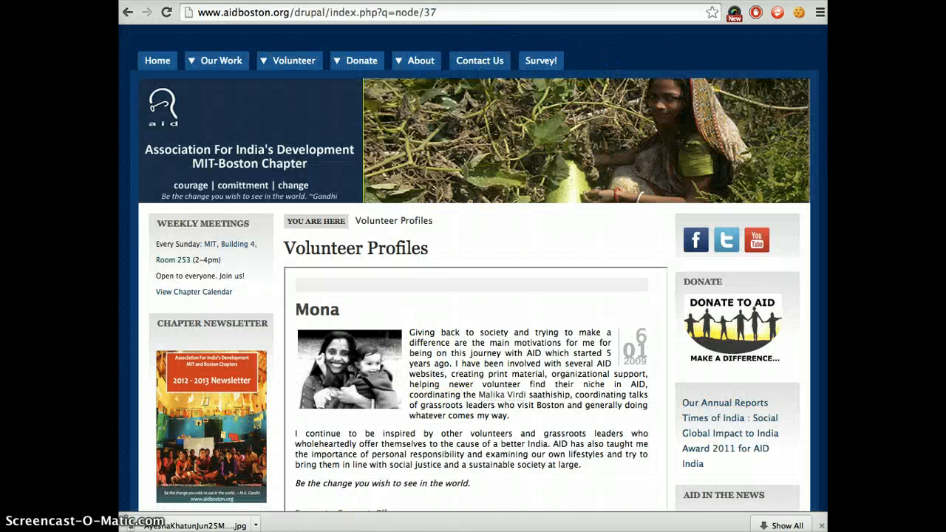
key(ctrl+Tab)
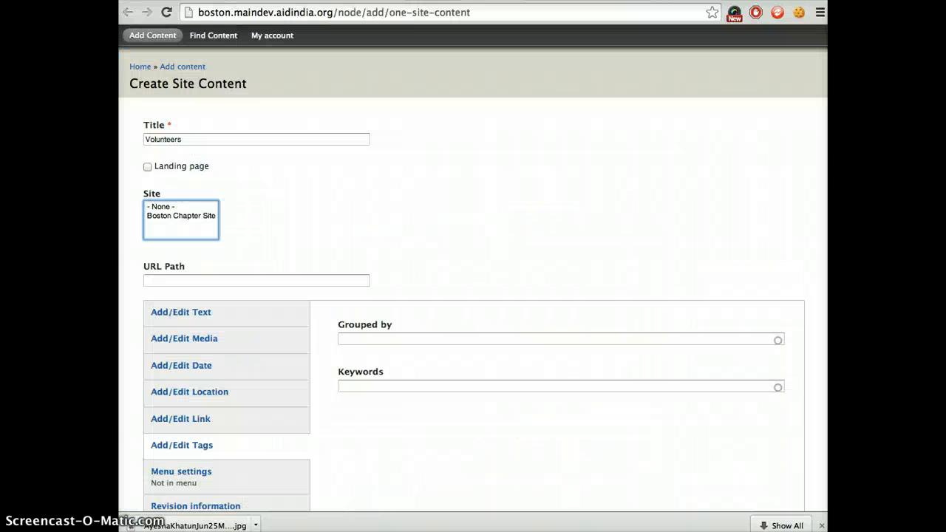
Mark the content as a landing page for Boston Chapter Site with the URL path volunteers.
click(161, 167)
click(174, 216)
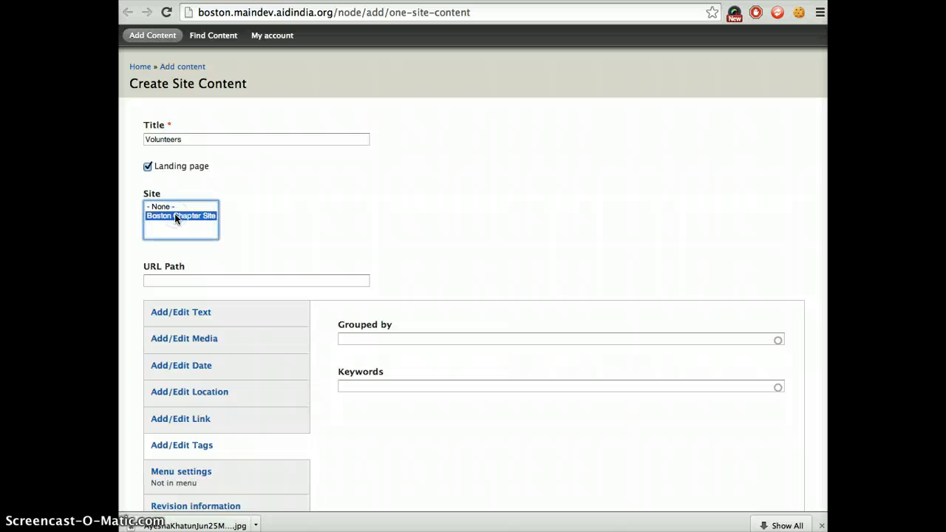
click(204, 281)
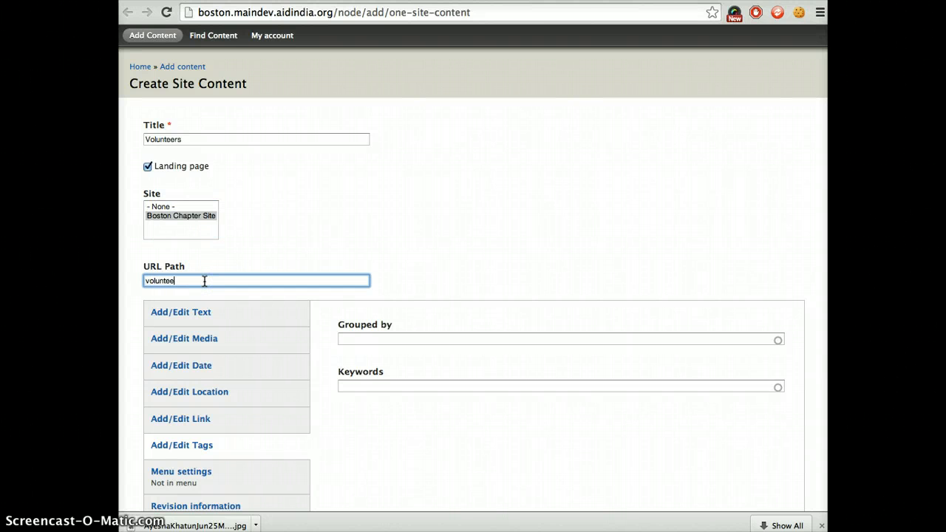
text(volunteers)
Enter the body text "List of our Volunteers" and add the keyword Volunteer to the page's tags.
click(226, 318)
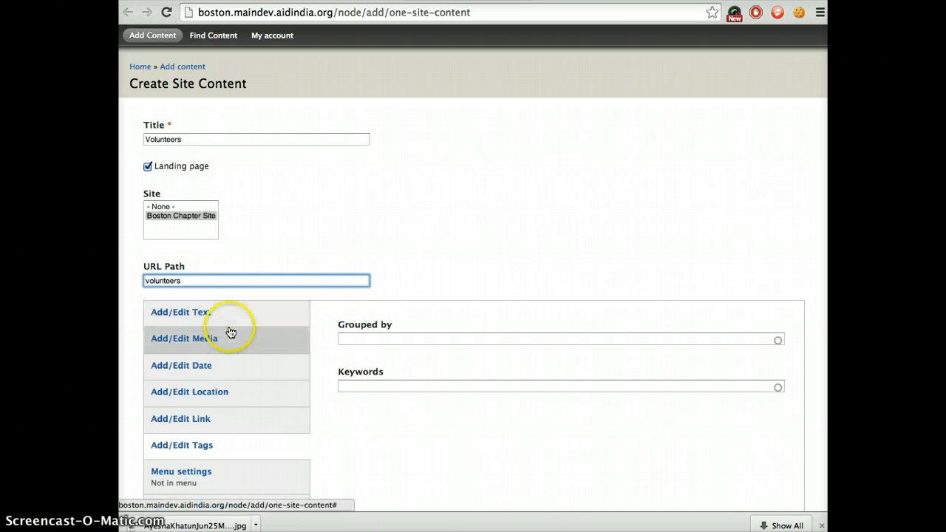
click(362, 436)
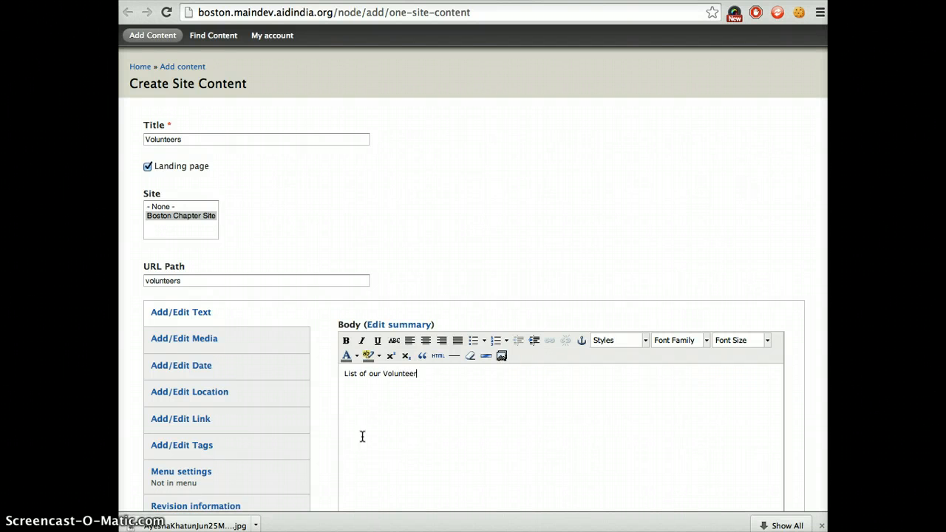
click(281, 338)
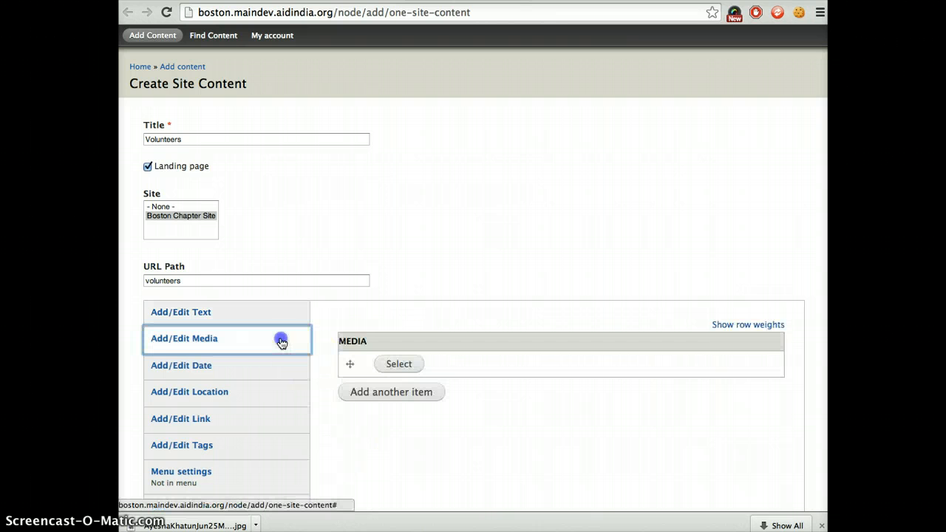
scroll(253, 379, down, 2)
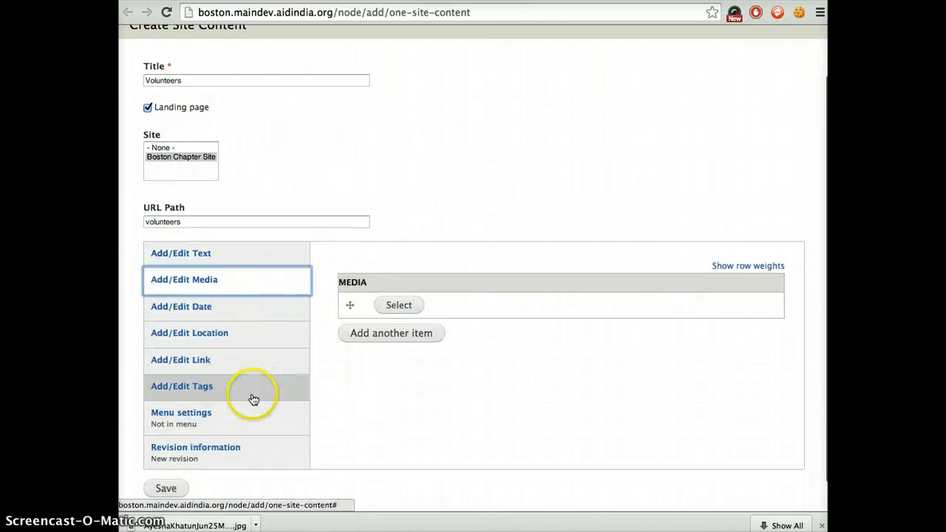
click(252, 394)
click(386, 326)
text(V)
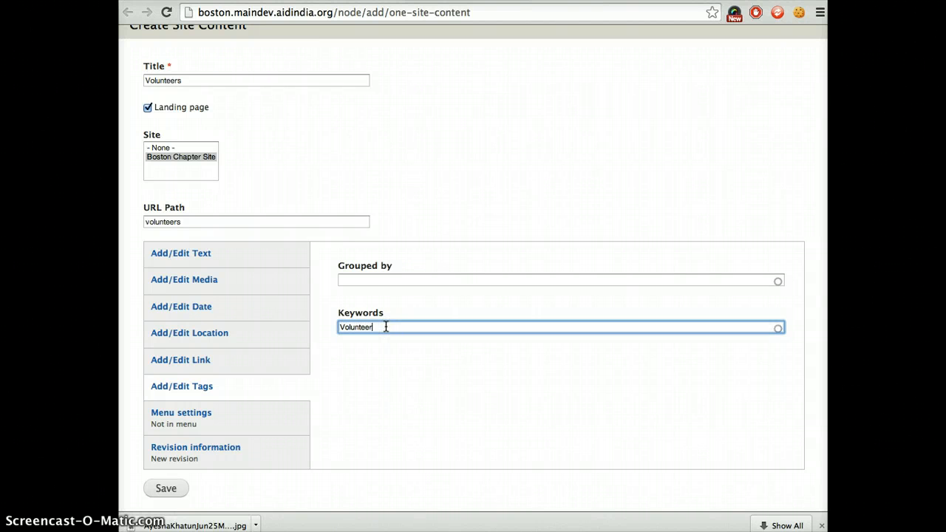
text(olunteer)
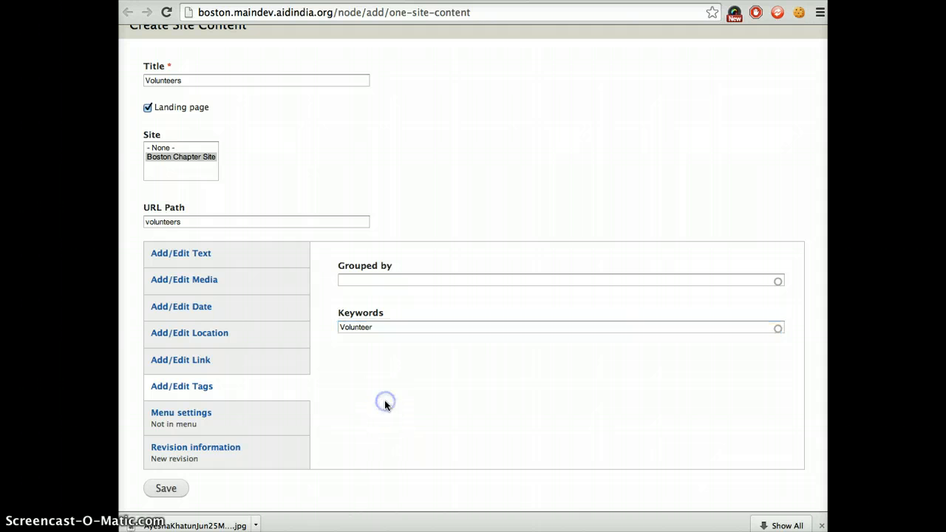
Provide a menu link for the Volunteers page and save the page.
click(201, 421)
click(404, 261)
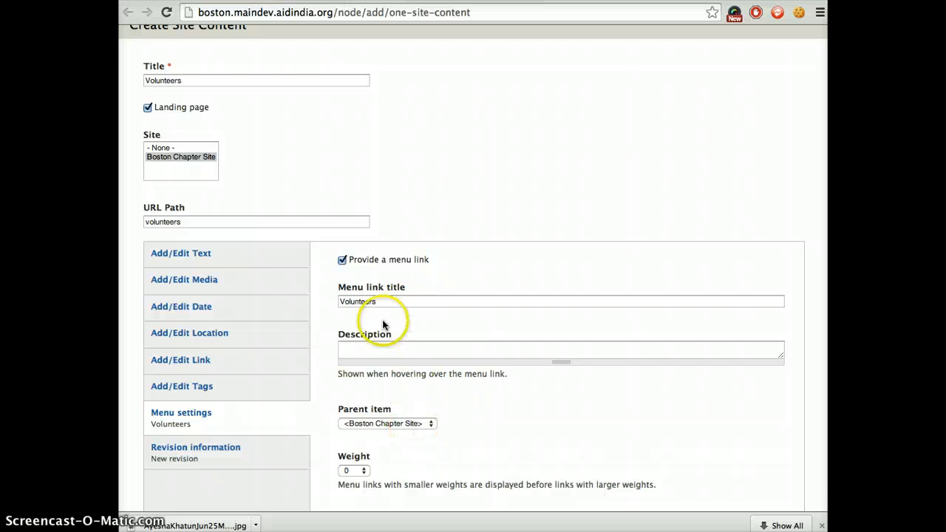
scroll(355, 477, down, 3)
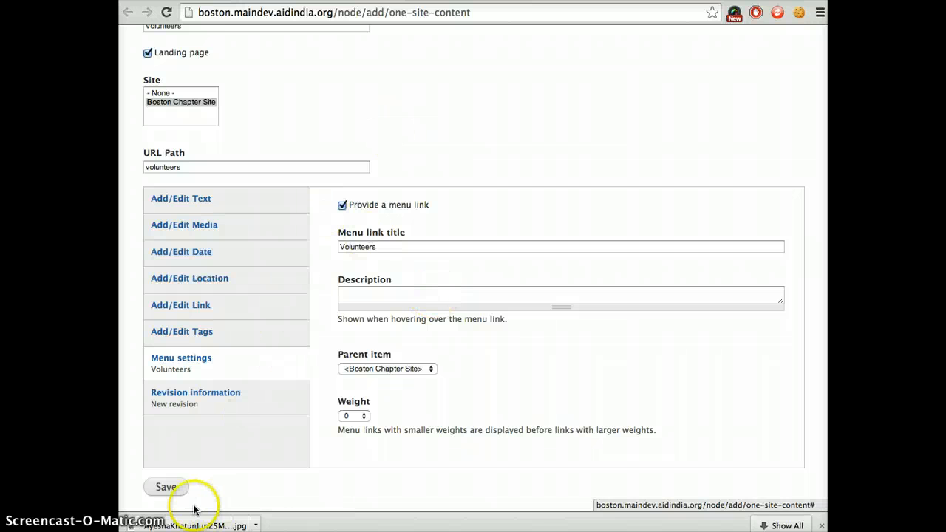
click(167, 495)
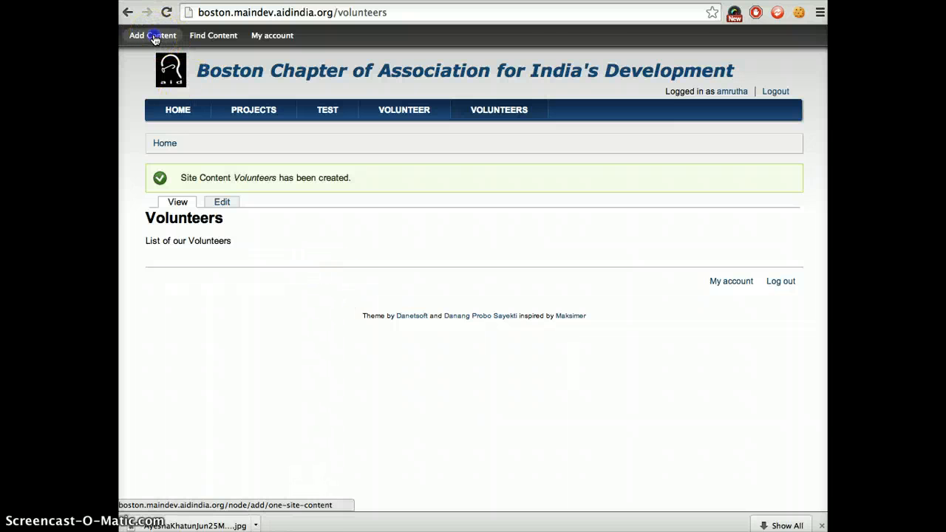
Start another site content page and title it with the first volunteer's name copied from the Volunteer Profiles page.
click(155, 37)
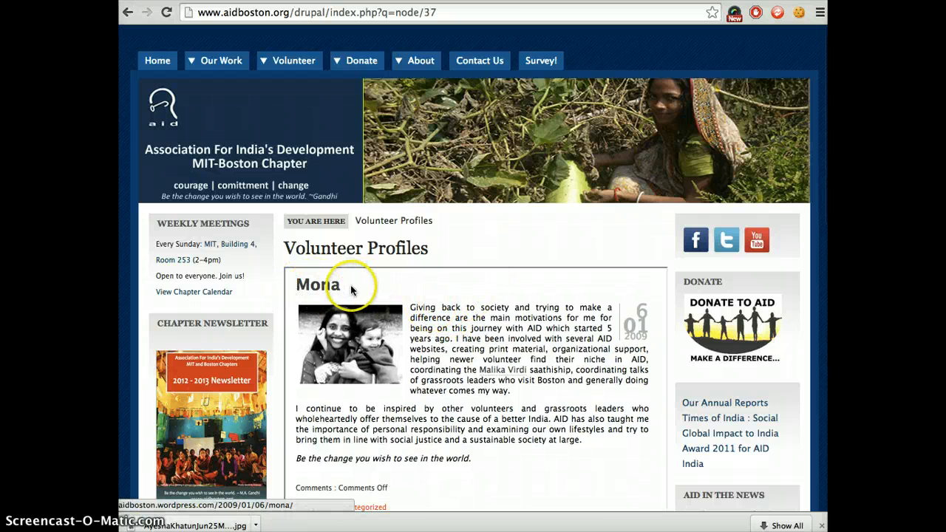
drag(348, 284, 298, 292)
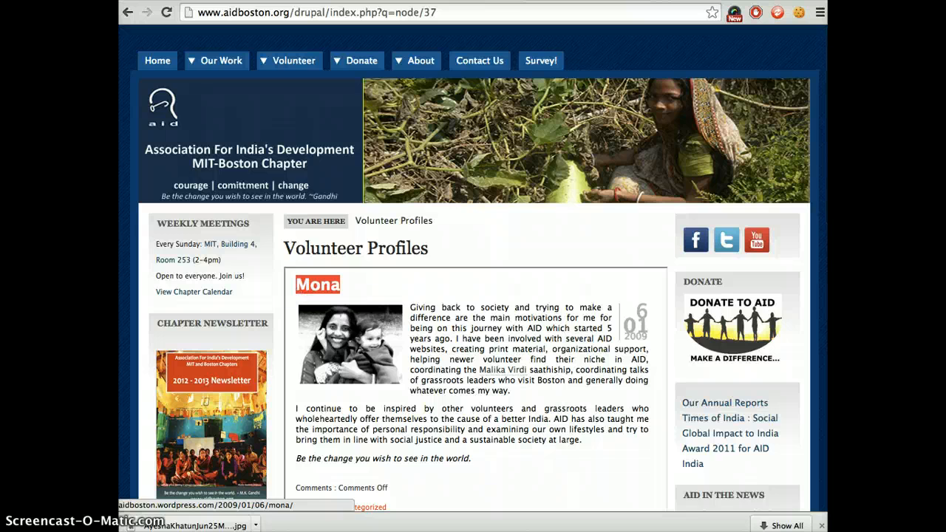
click(284, 1)
click(253, 140)
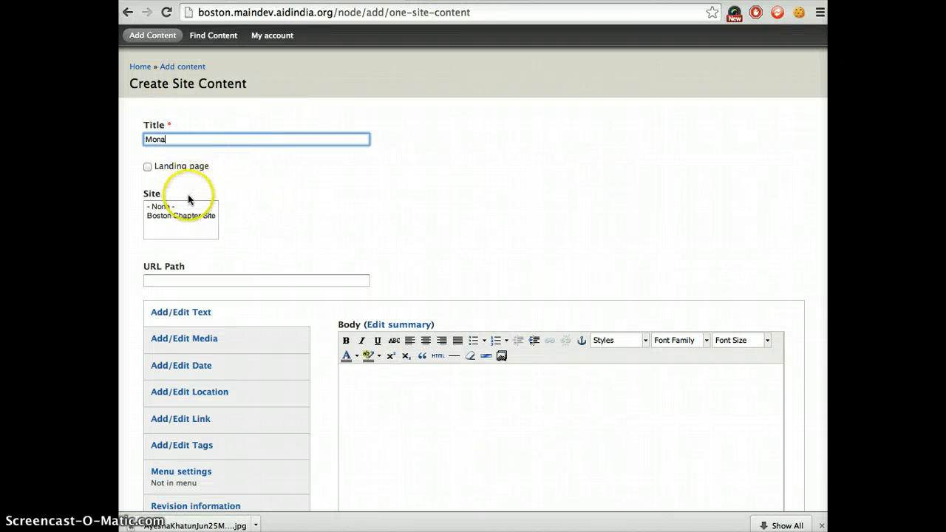
Assign the new page to Boston Chapter Site and set its URL path to volunteer/ followed by the volunteer's name.
click(180, 216)
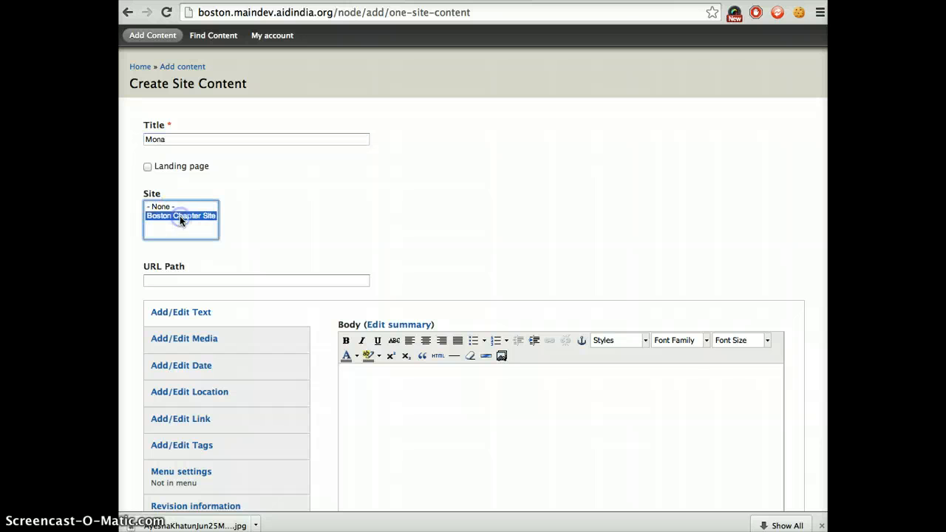
click(192, 280)
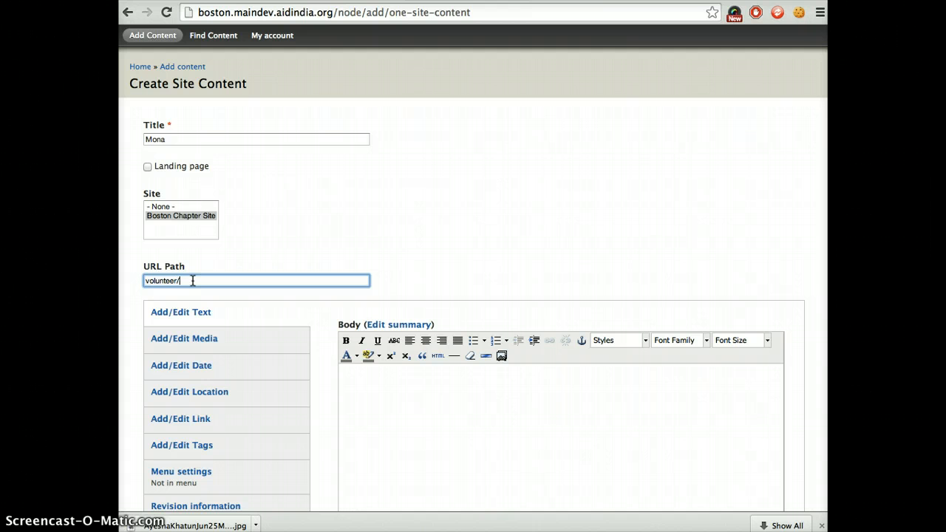
text(volunteer/mona)
Copy the first volunteer's profile text, paste it into a blank TextWrangler document, and cut it as plain text.
scroll(192, 281, down, 2)
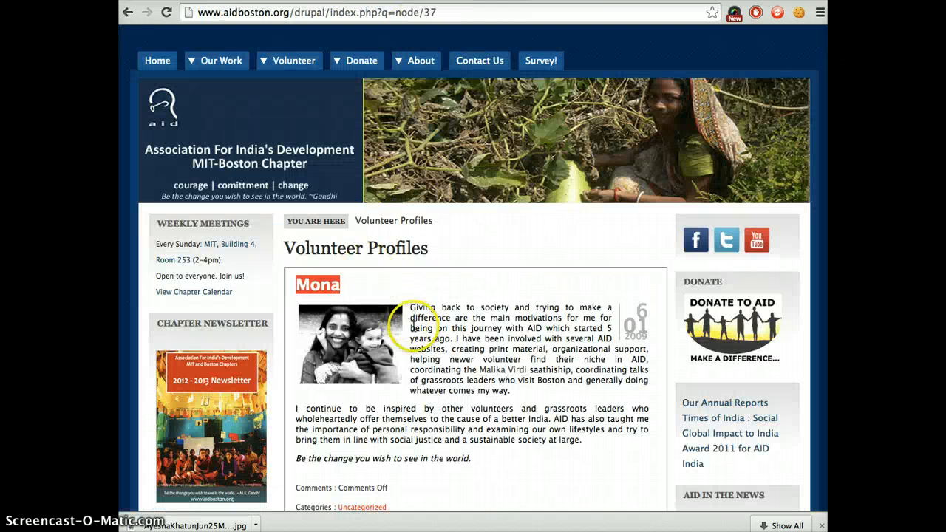
drag(411, 307, 481, 459)
key(super+c)
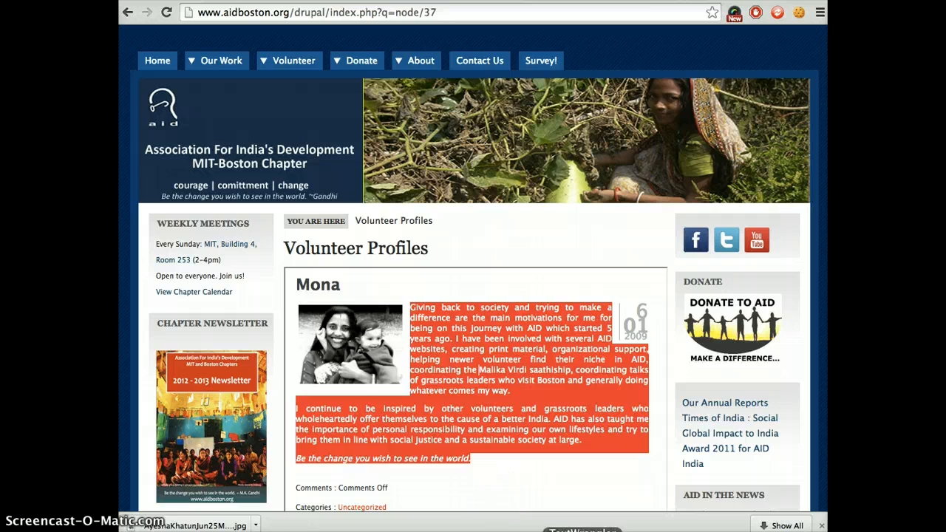
click(582, 530)
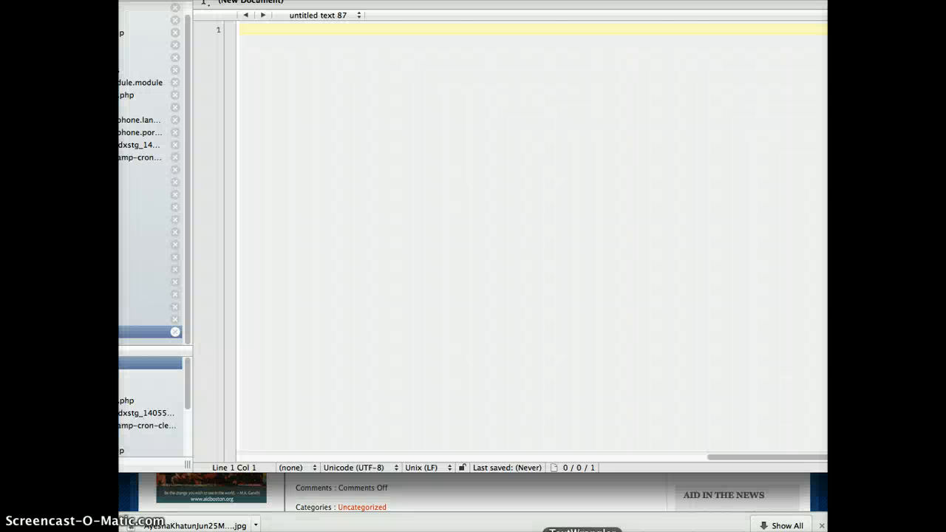
key(super+v)
key(super+a)
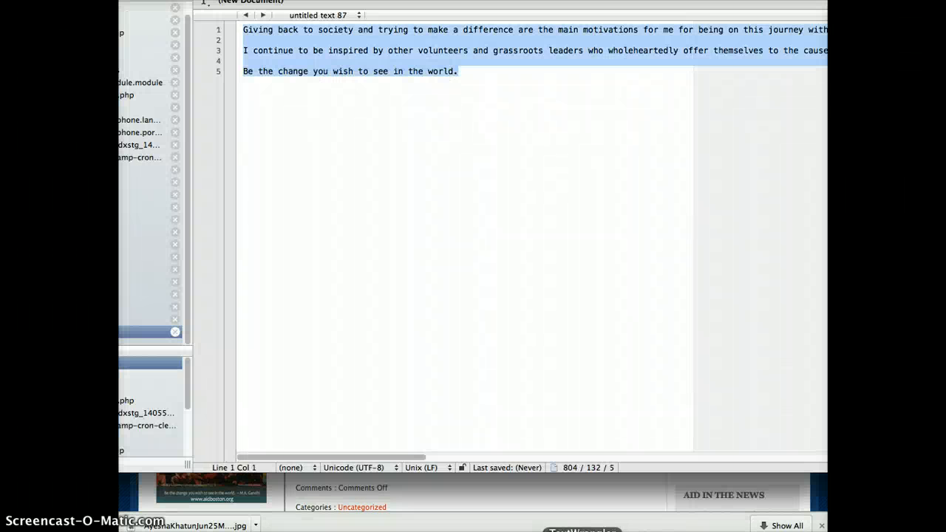
key(BackSpace)
Switch back to the new site content form, paste the profile text into the Body, and remove the extra blank lines between paragraphs.
click(577, 503)
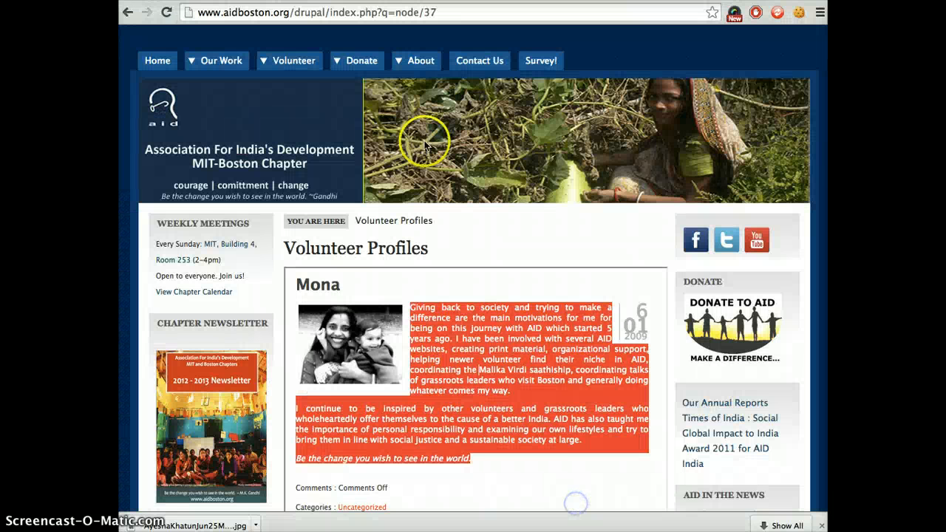
click(296, 0)
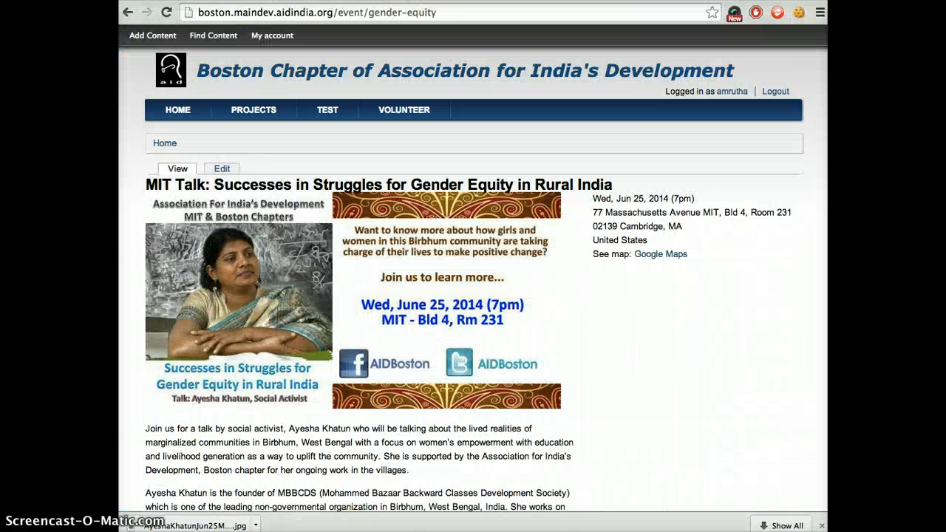
click(296, 1)
click(387, 366)
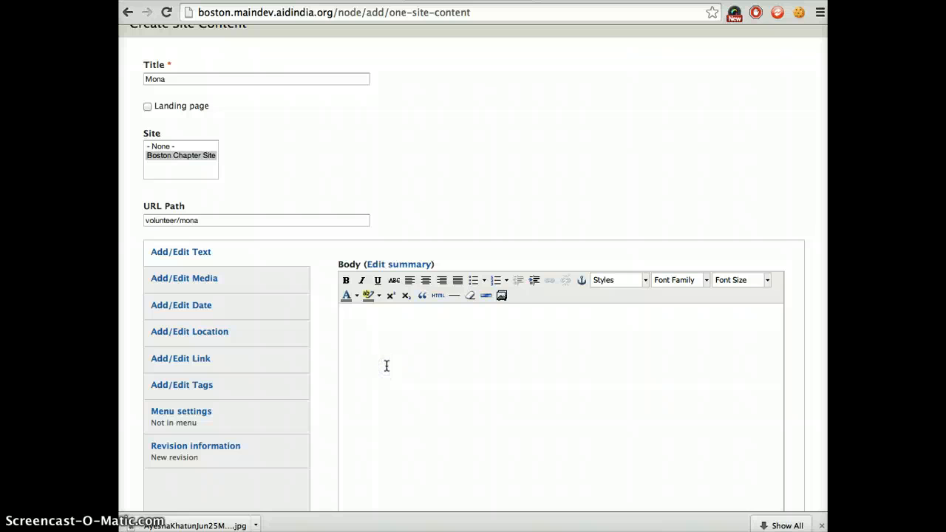
key(super+v)
click(428, 355)
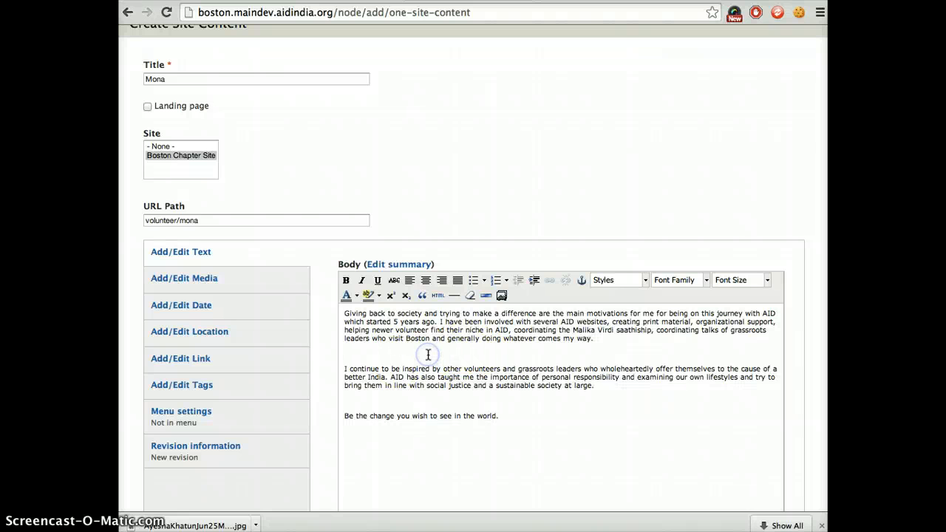
key(BackSpace)
click(376, 389)
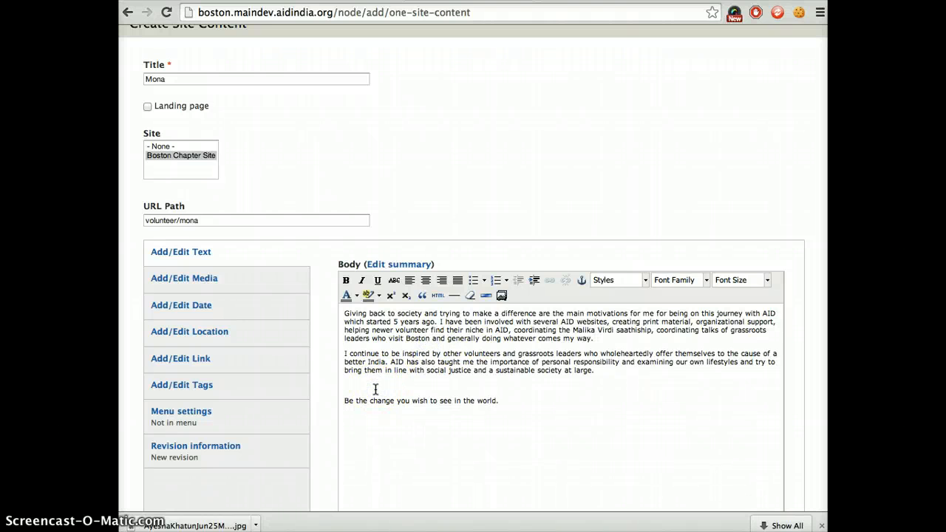
key(BackSpace)
Upload the first volunteer's photo from the Pictures folder as page media, with the volunteer's name followed by "pic" as alt text.
click(255, 278)
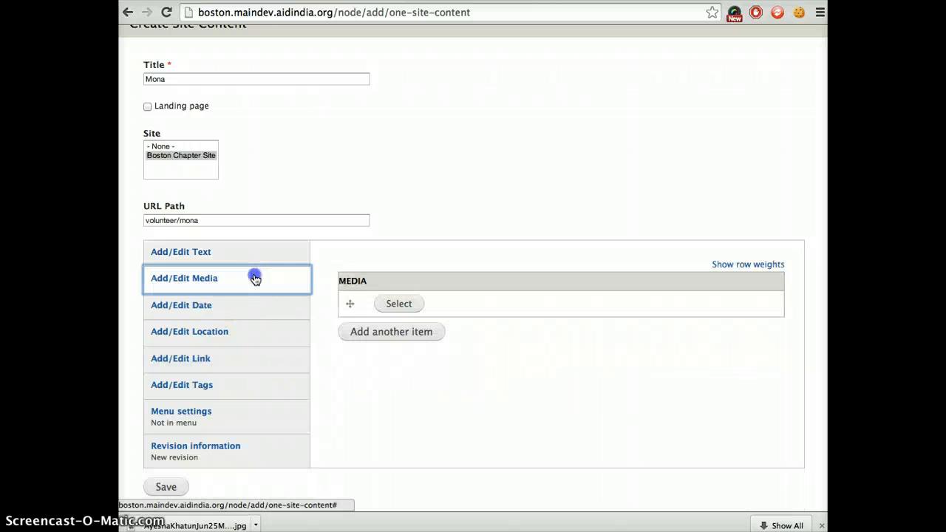
click(387, 304)
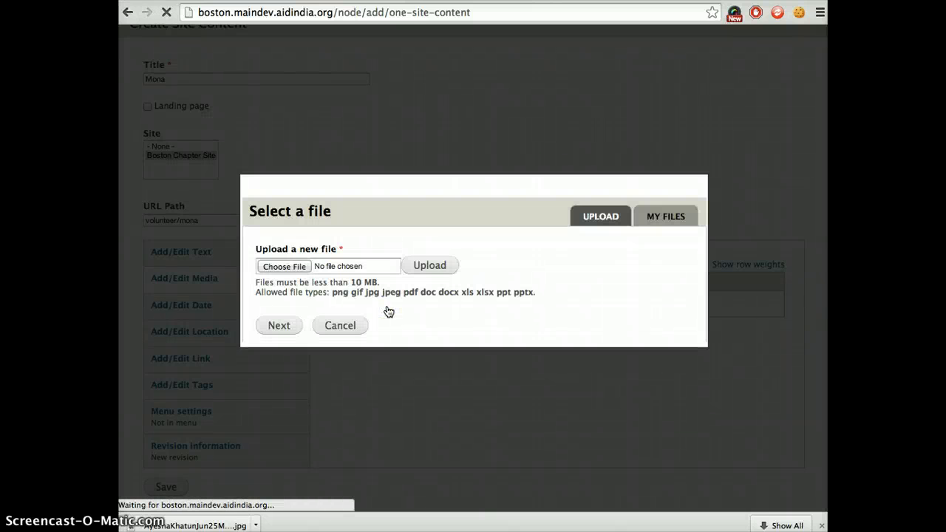
click(275, 266)
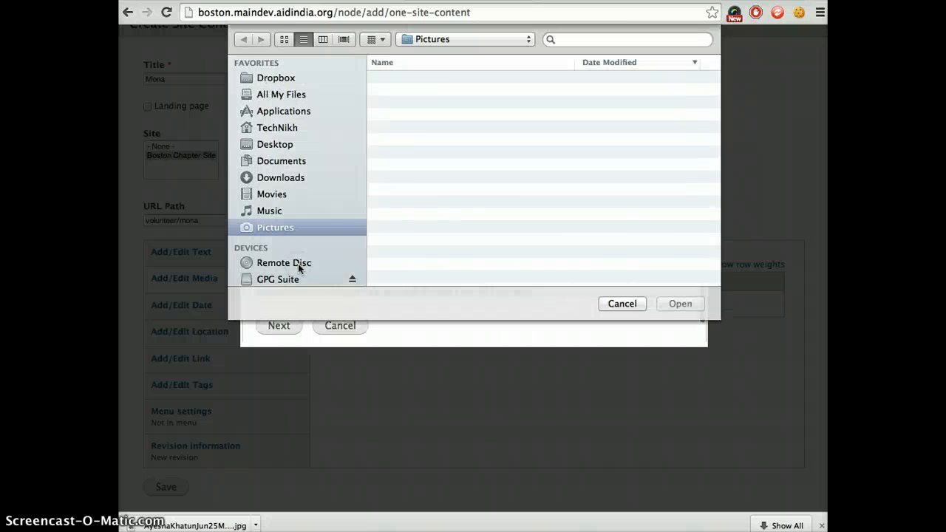
double_click(414, 103)
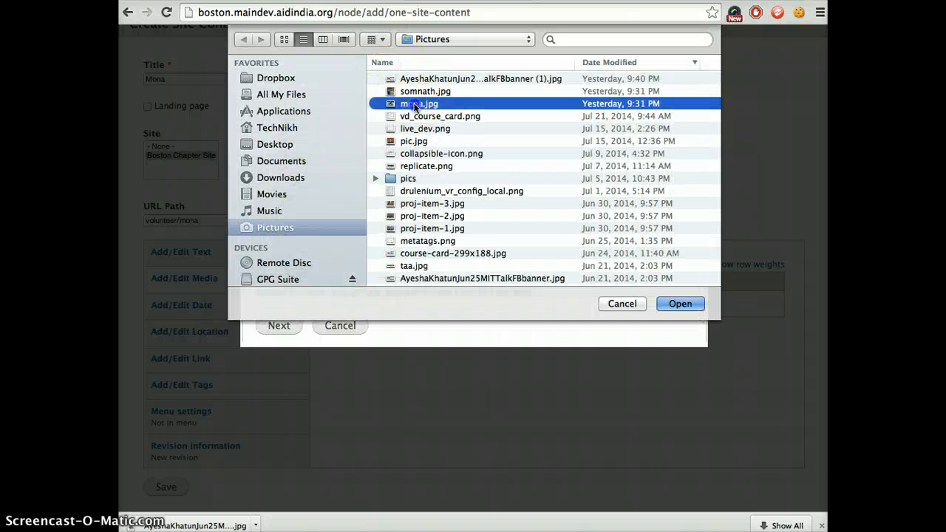
click(432, 258)
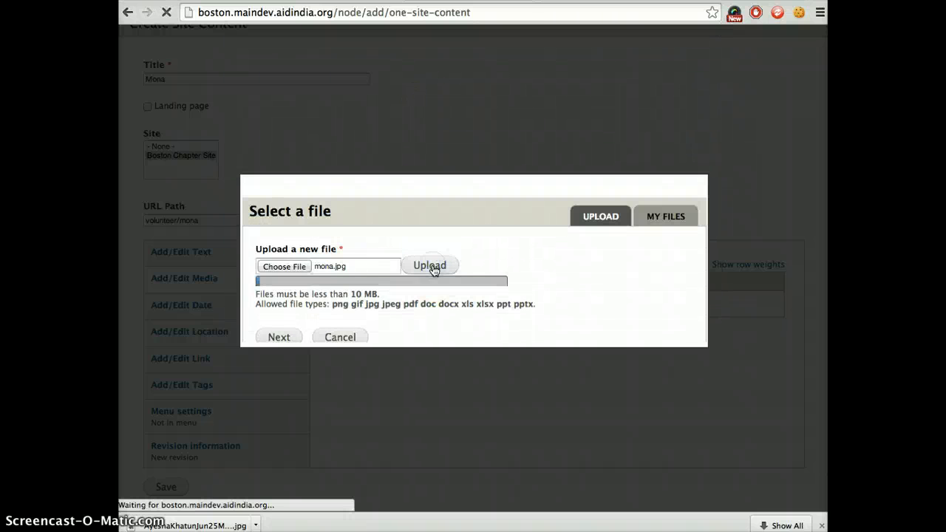
click(281, 326)
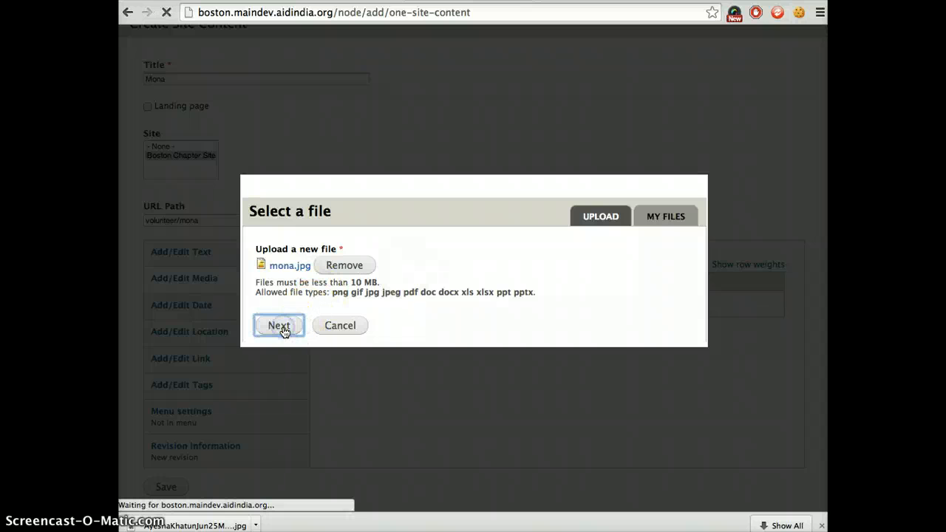
click(287, 262)
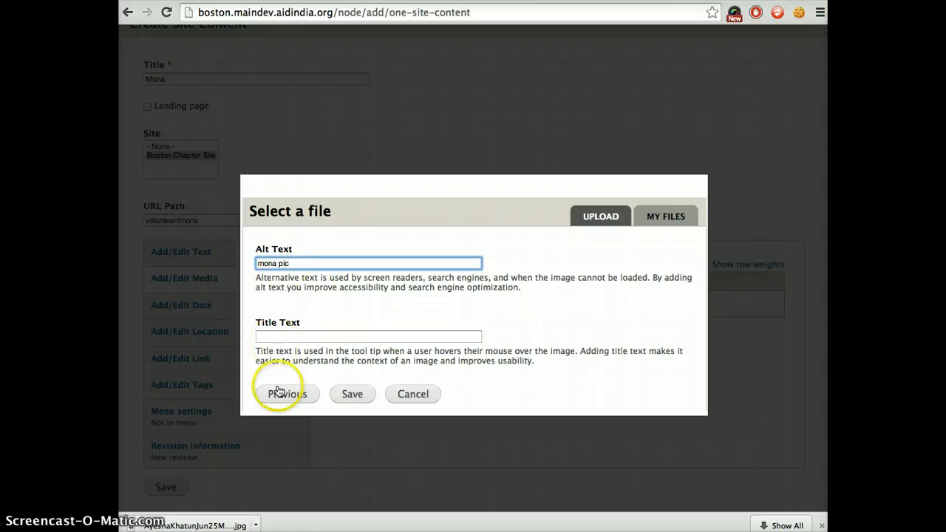
click(349, 396)
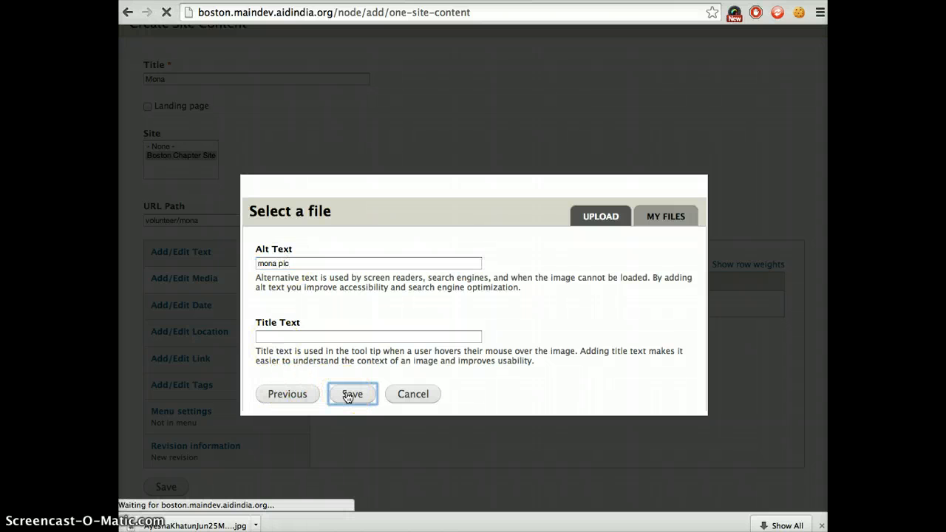
Tag the volunteer's page with the existing keyword Volunteer and save the page.
scroll(307, 418, down, 1)
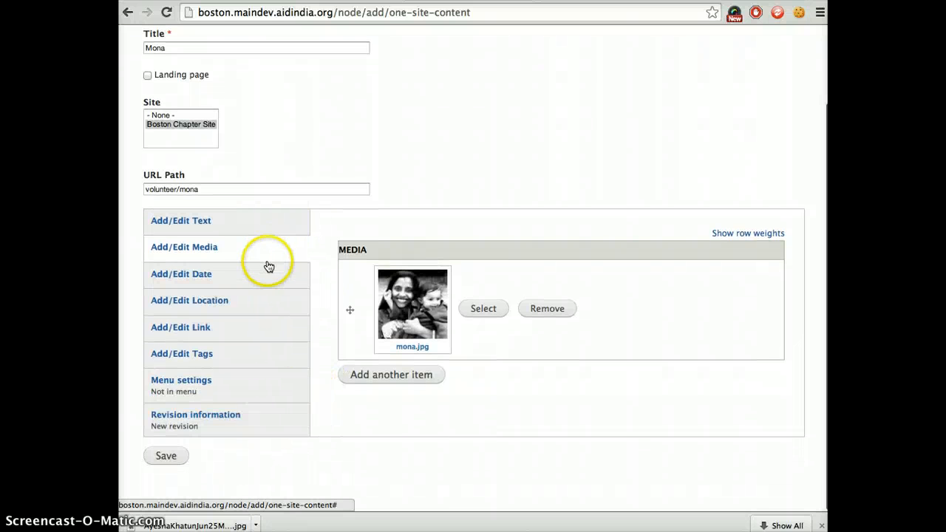
click(210, 354)
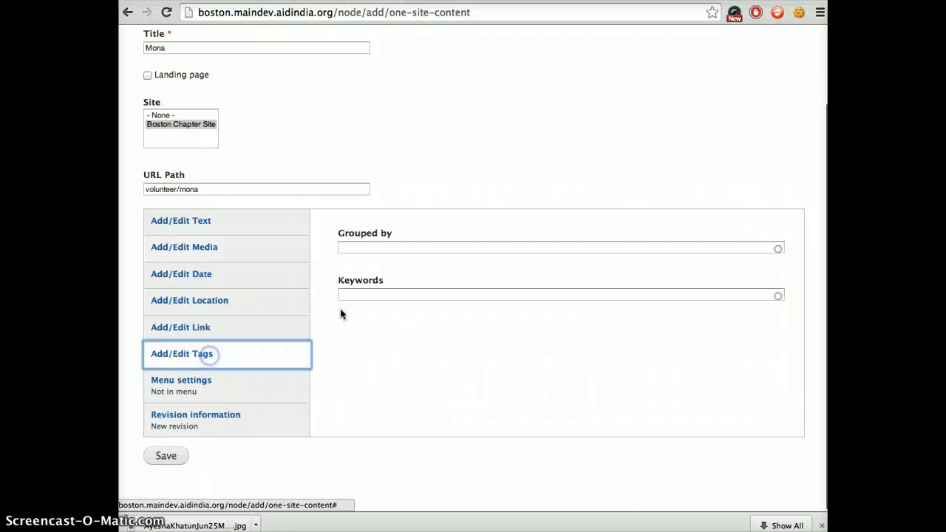
click(368, 298)
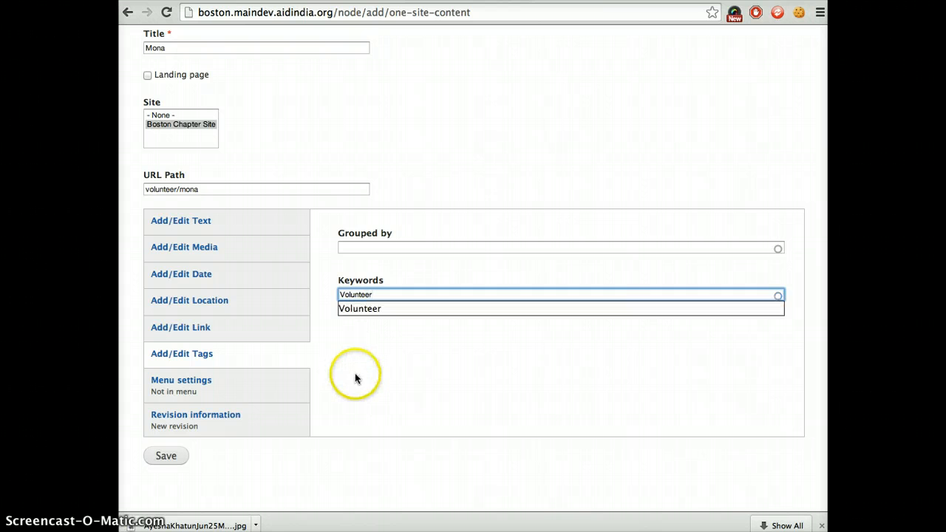
click(366, 309)
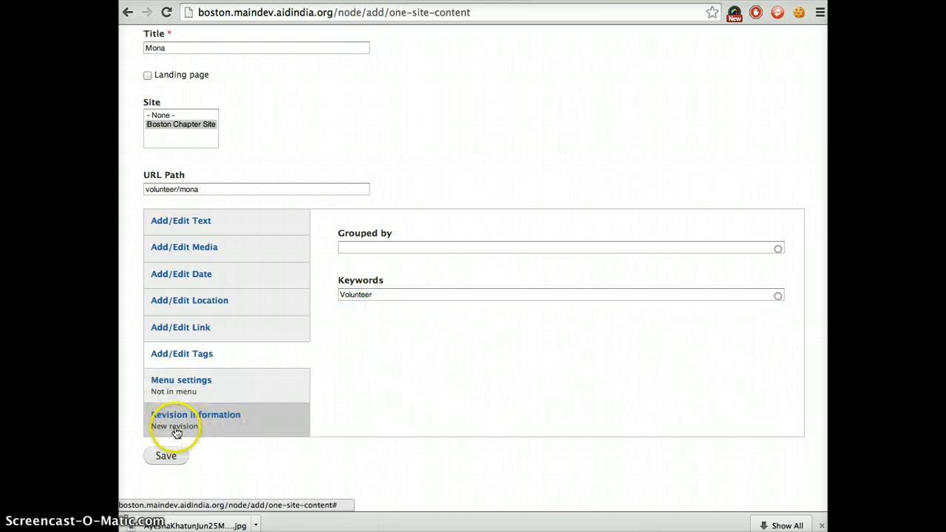
click(168, 454)
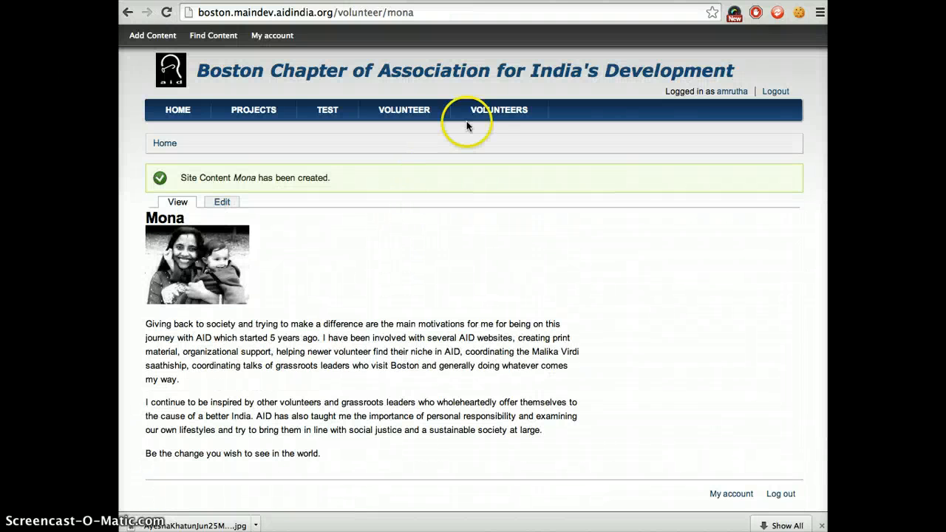
Check the Volunteers landing page and open the first volunteer's profile from its list.
click(499, 110)
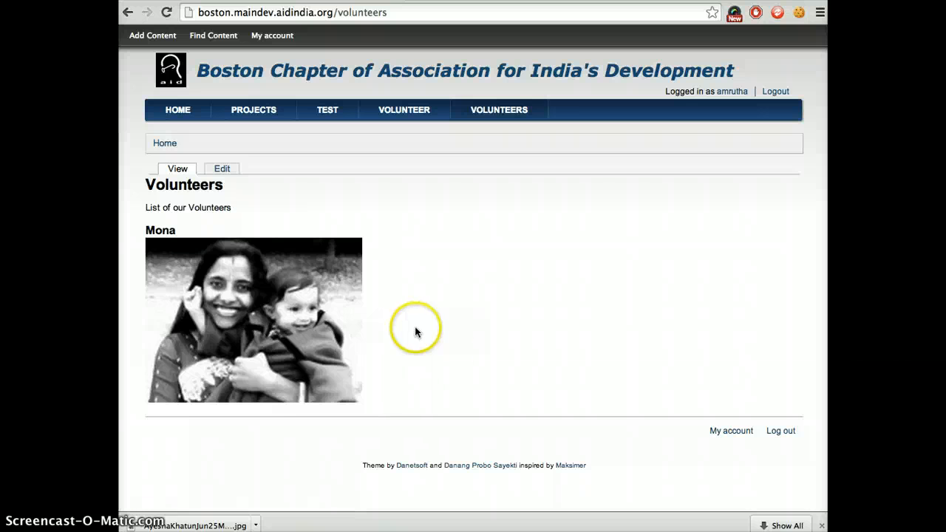
click(270, 344)
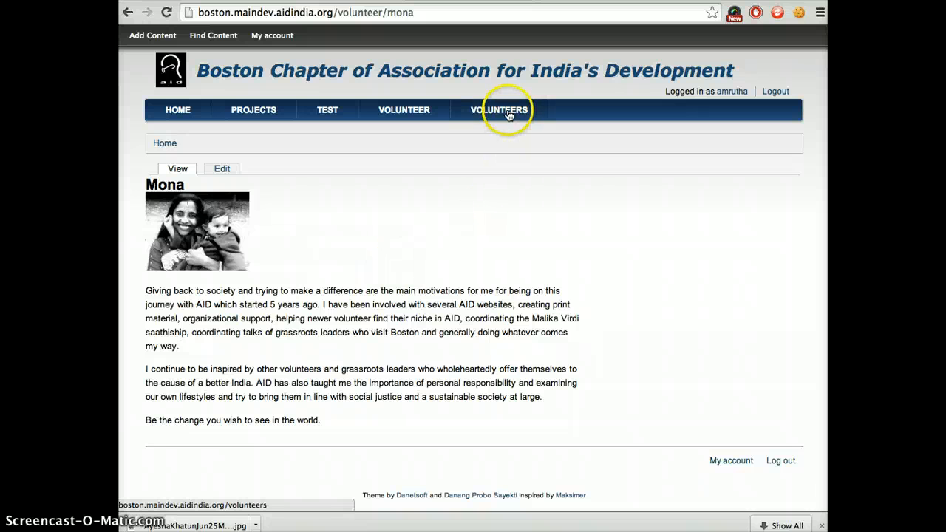
Start a site content page titled with the second volunteer's name copied from Volunteer Profiles, assigned to Boston Chapter Site with path volunteer/ plus that name.
click(153, 37)
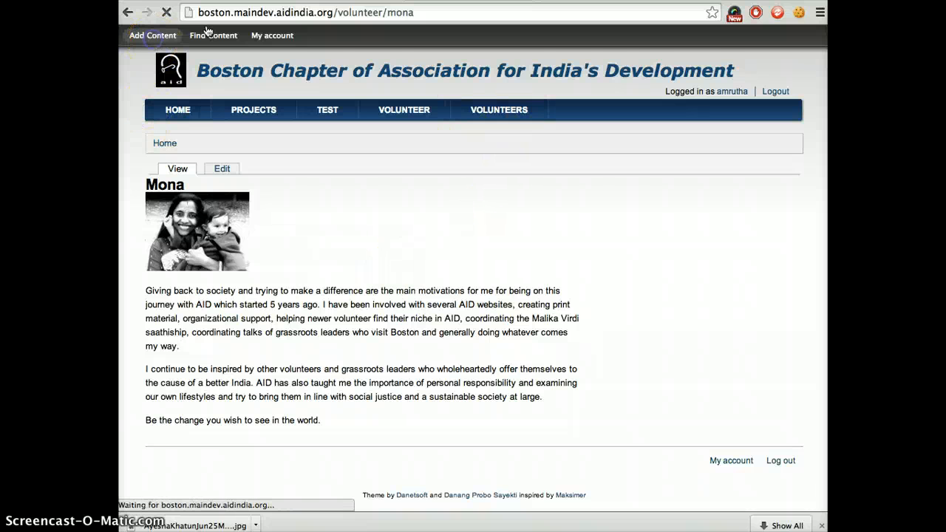
scroll(488, 293, down, 5)
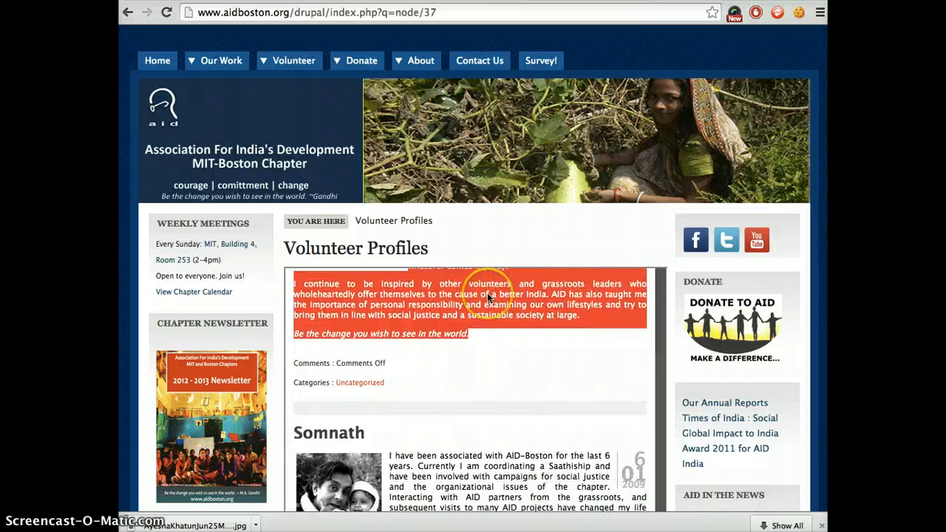
drag(374, 390, 300, 392)
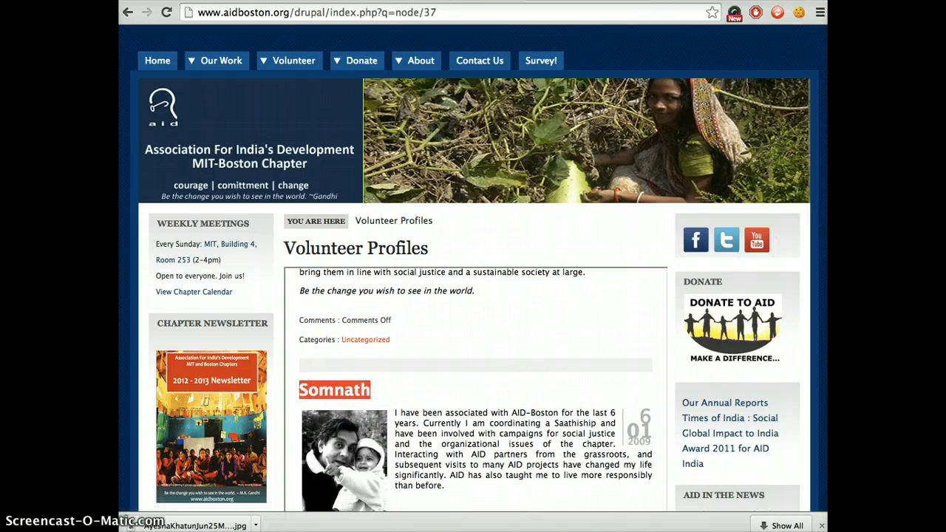
click(348, 2)
click(242, 138)
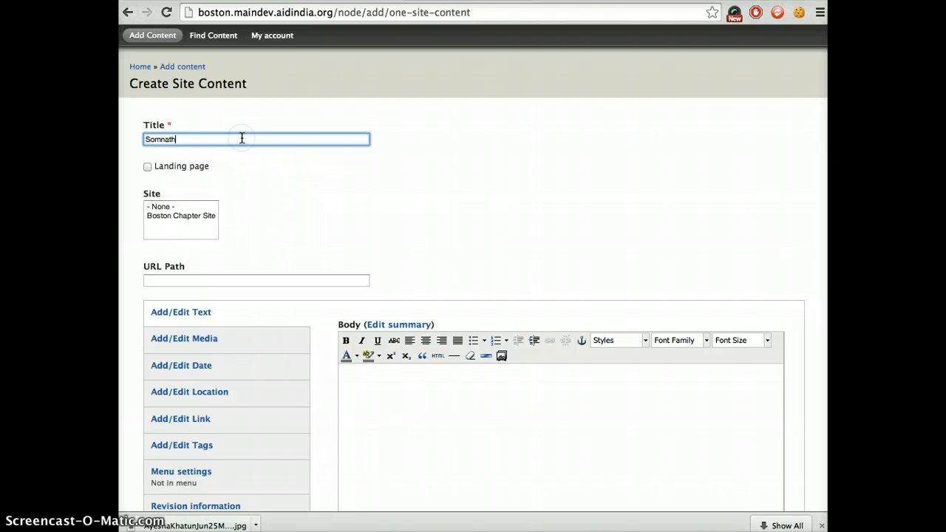
click(179, 215)
click(173, 282)
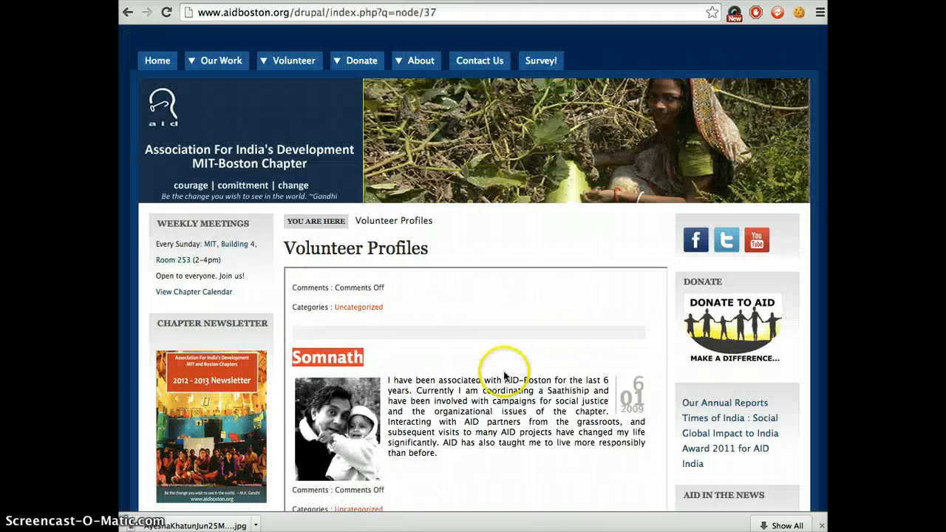
Copy the second volunteer's profile text, paste it into the blank TextWrangler document, and cut it as plain text.
scroll(505, 376, down, 1)
click(402, 342)
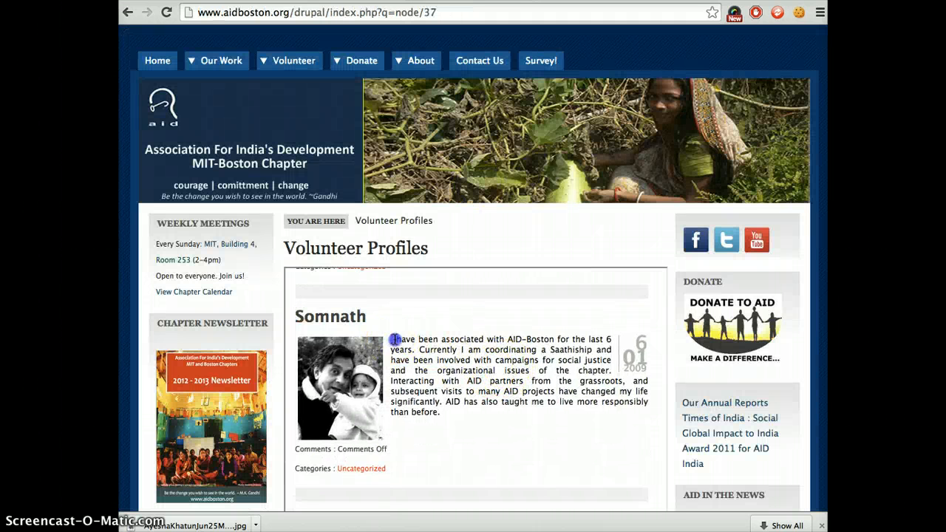
drag(394, 339, 445, 412)
key(super+c)
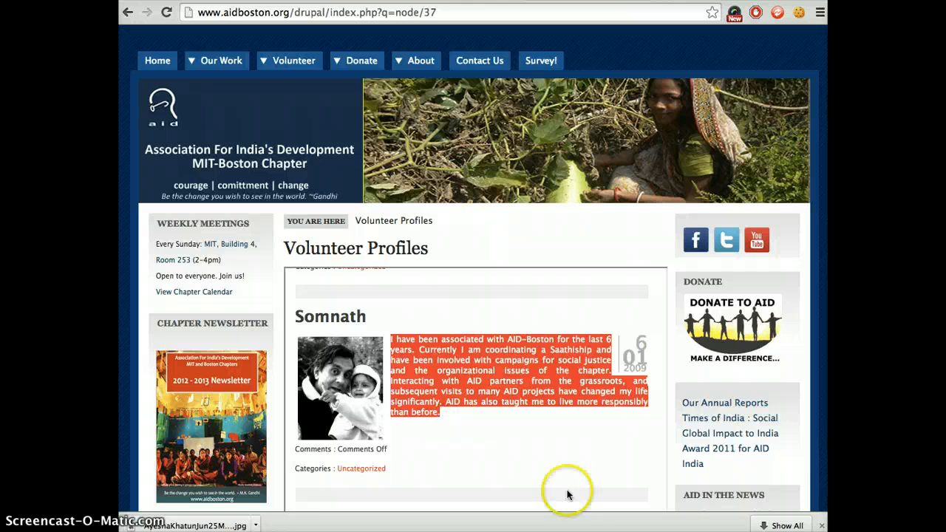
click(583, 531)
key(super+v)
key(super+a)
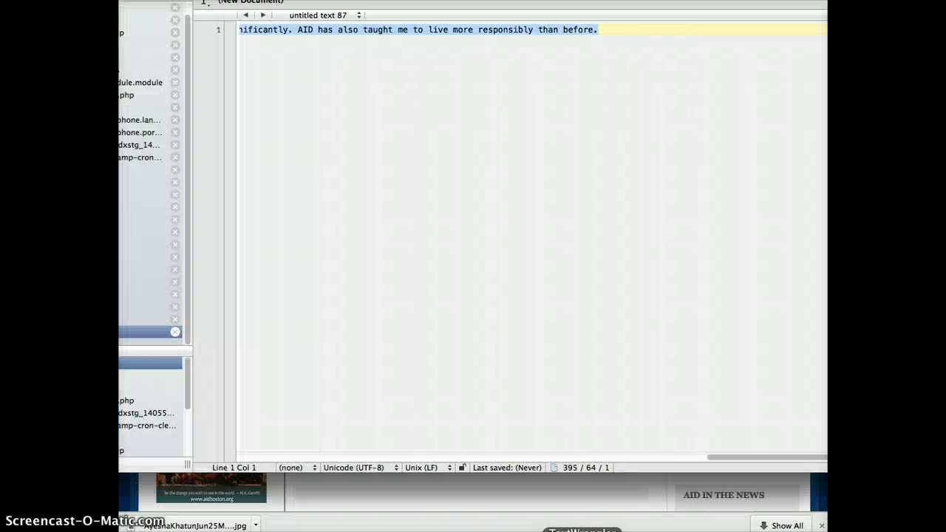
key(super+x)
Return to the second volunteer's content form in the browser and paste the plain profile text into the Body.
click(604, 510)
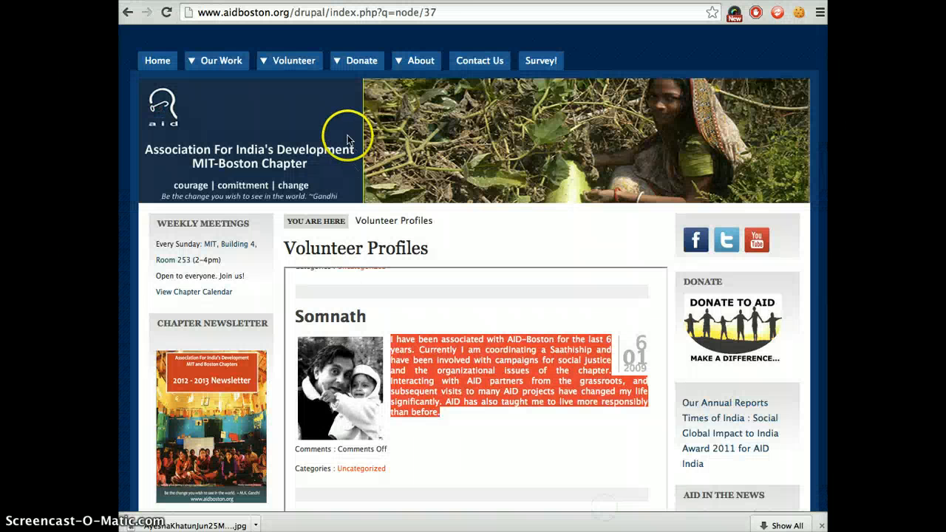
key(ctrl+Tab)
click(384, 389)
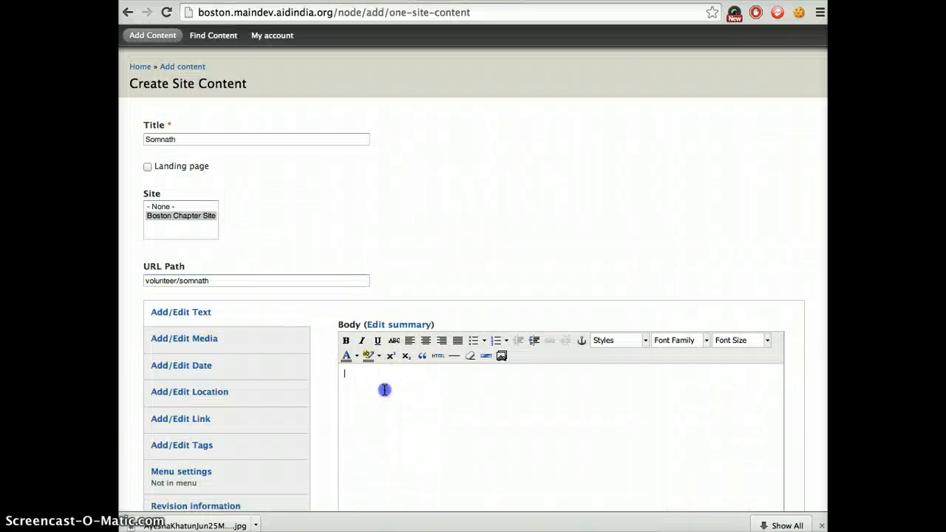
key(super+v)
Attach the second volunteer's photo from the Pictures folder as media, with alt text made of the volunteer's name plus "pic".
click(249, 344)
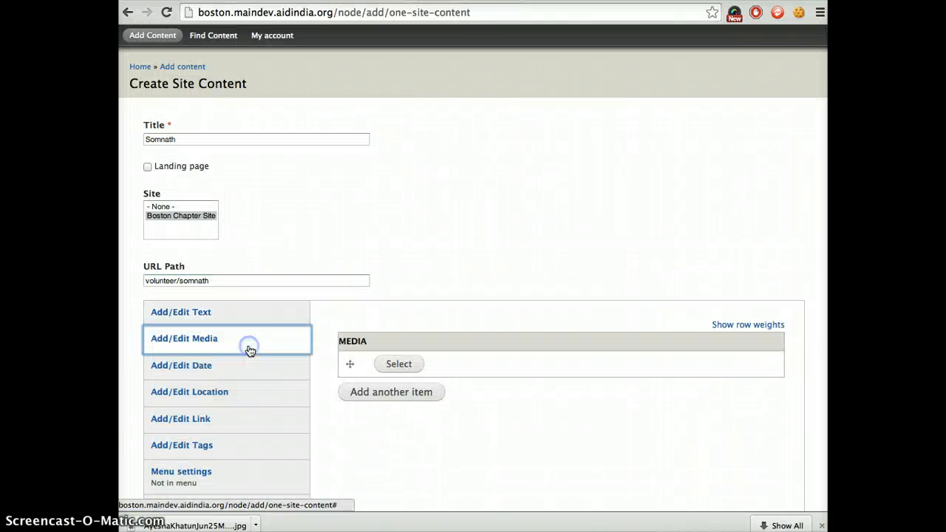
click(400, 366)
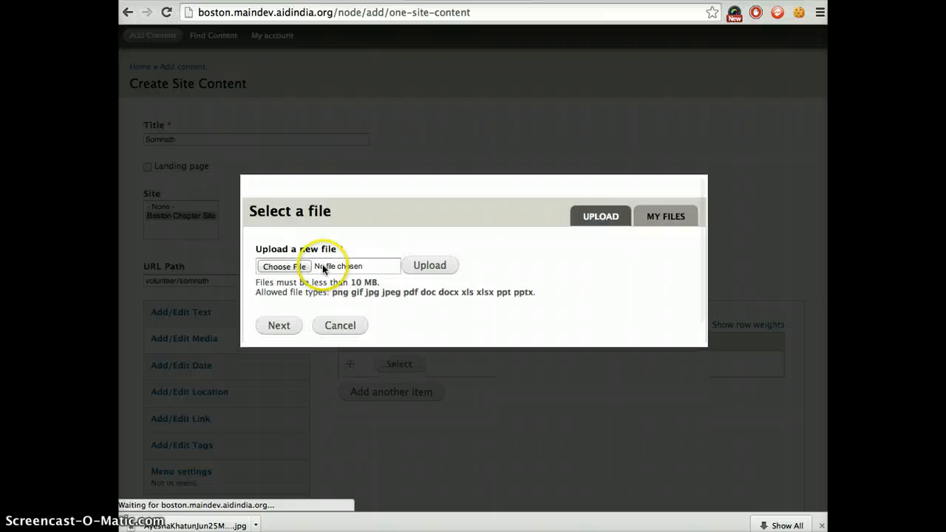
click(299, 267)
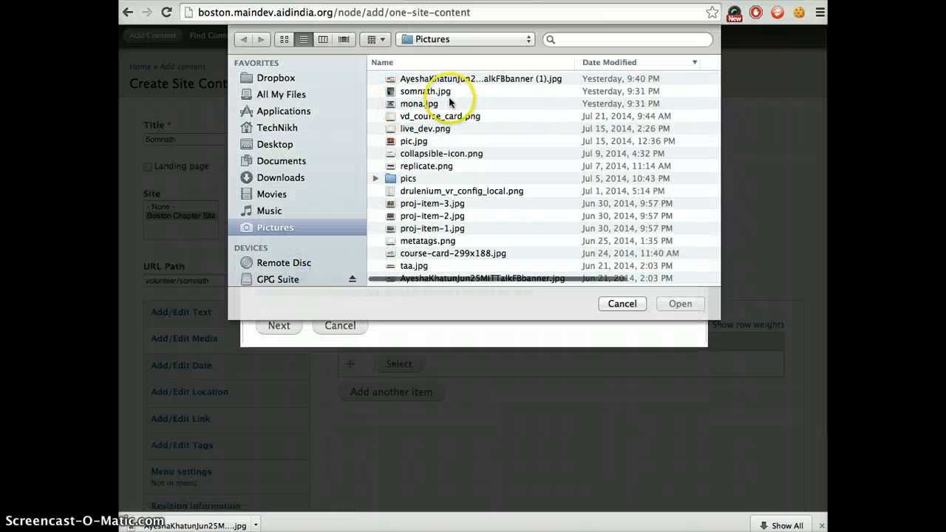
click(437, 91)
key(Return)
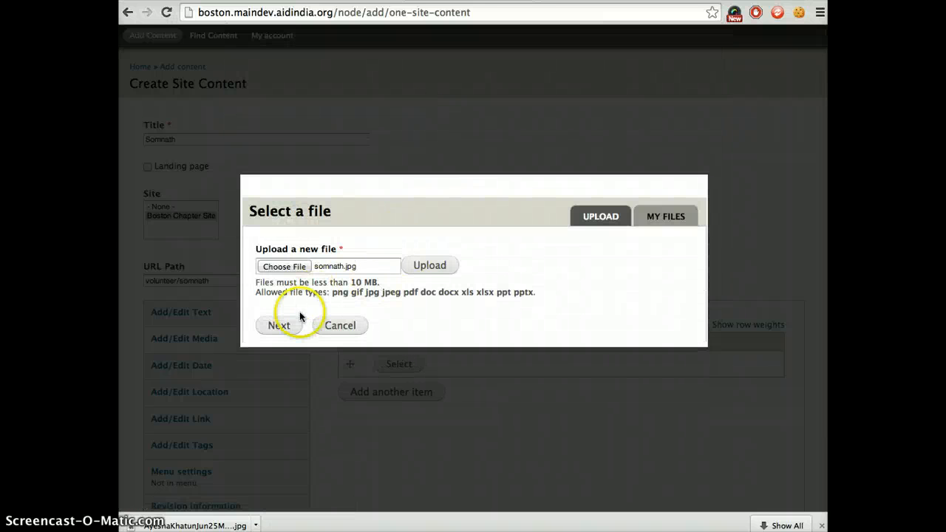
click(279, 326)
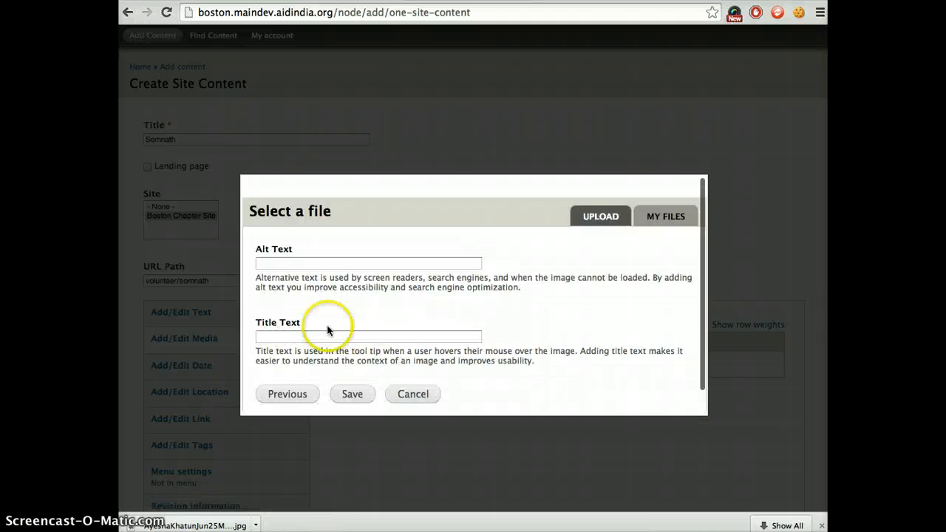
click(330, 262)
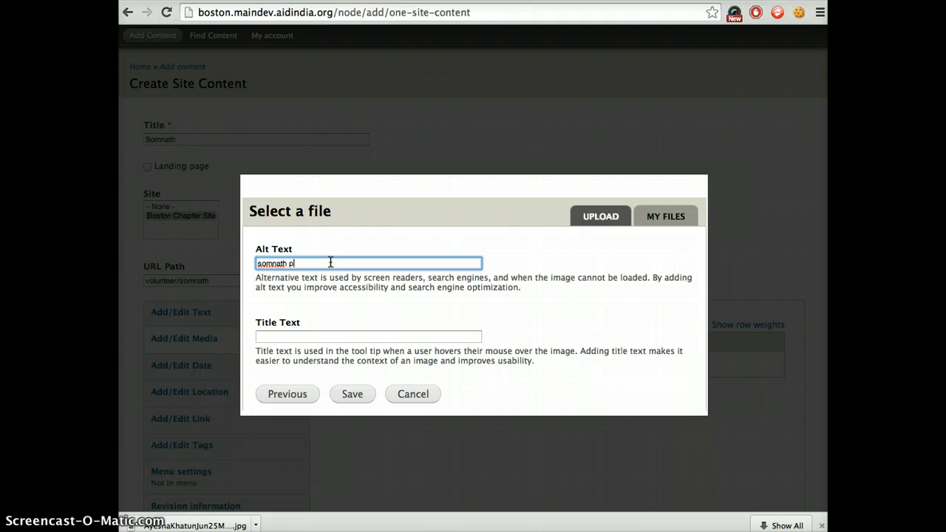
click(348, 398)
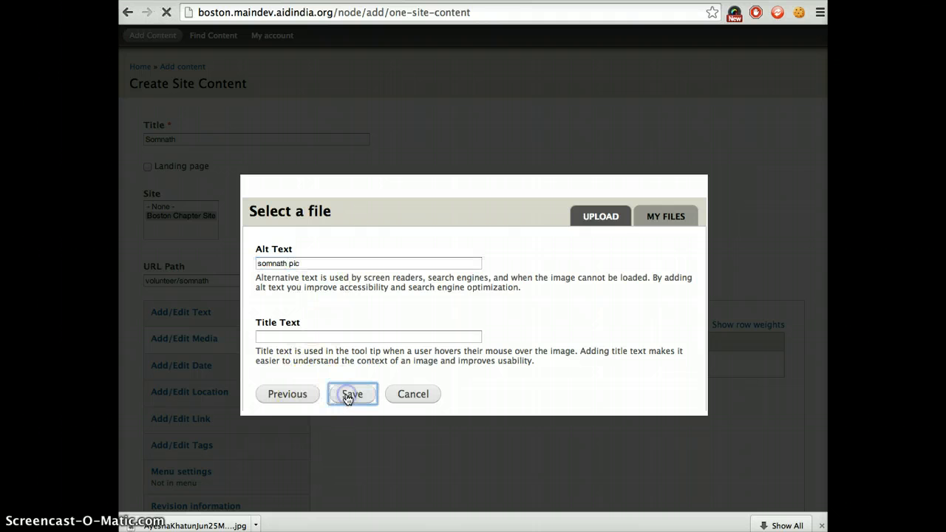
Tag the second volunteer's page with the keyword Volunteer and save the new site content.
scroll(325, 410, down, 3)
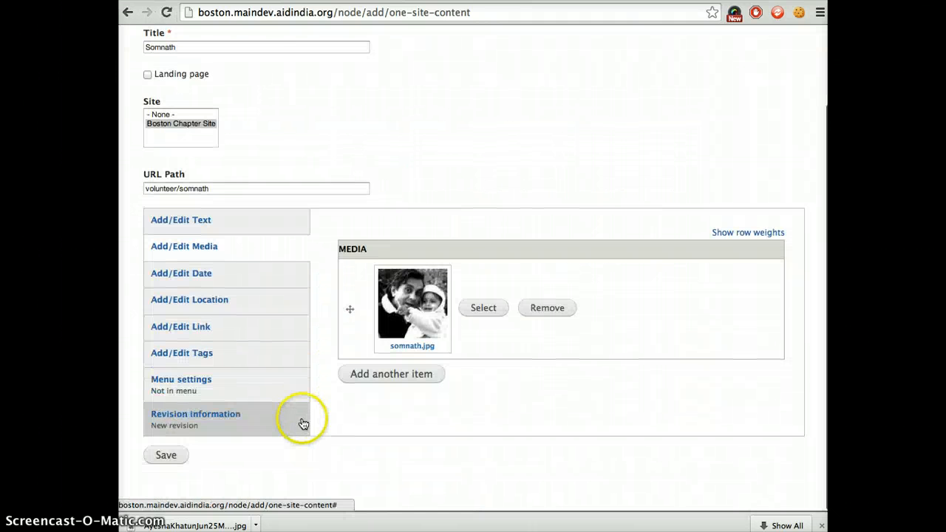
click(264, 356)
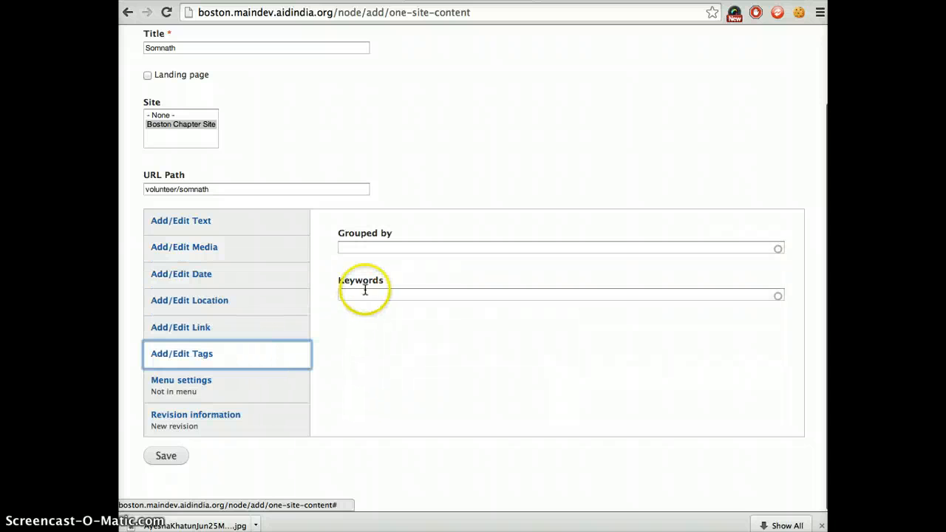
click(362, 296)
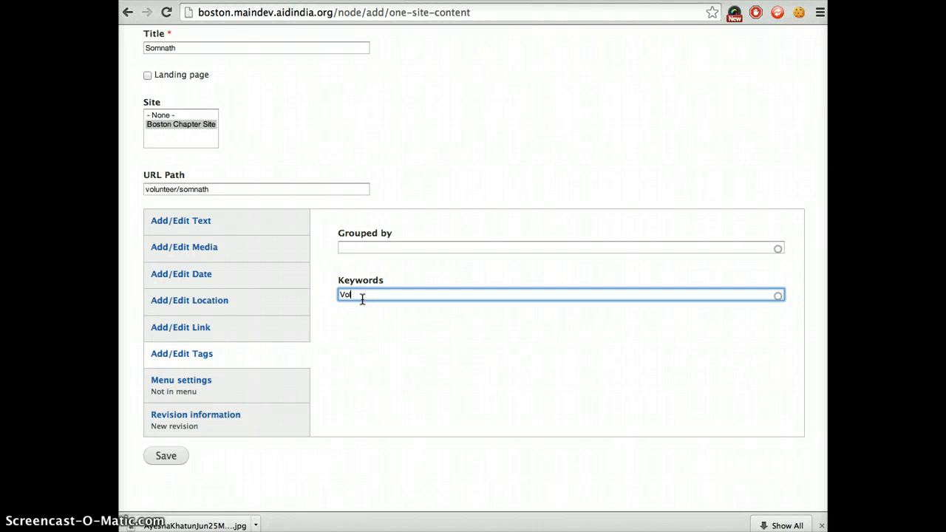
text(Vol)
click(365, 307)
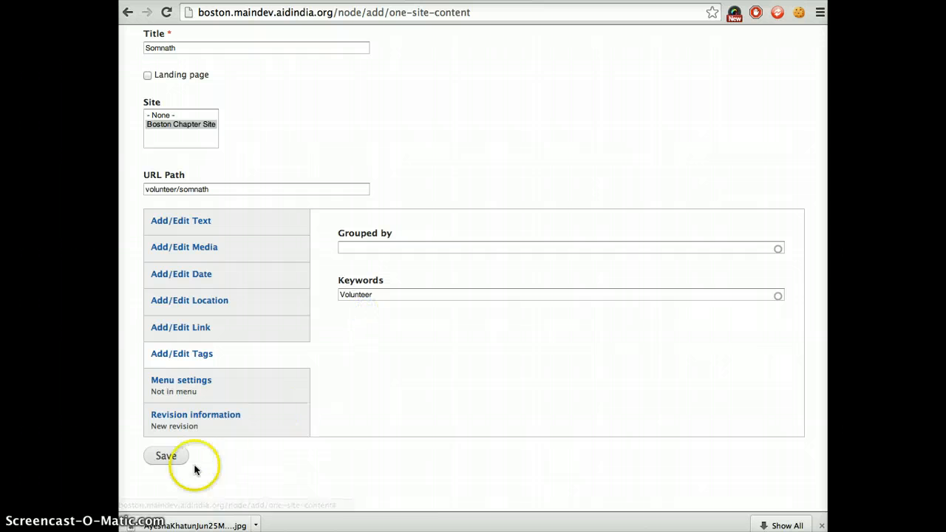
click(166, 456)
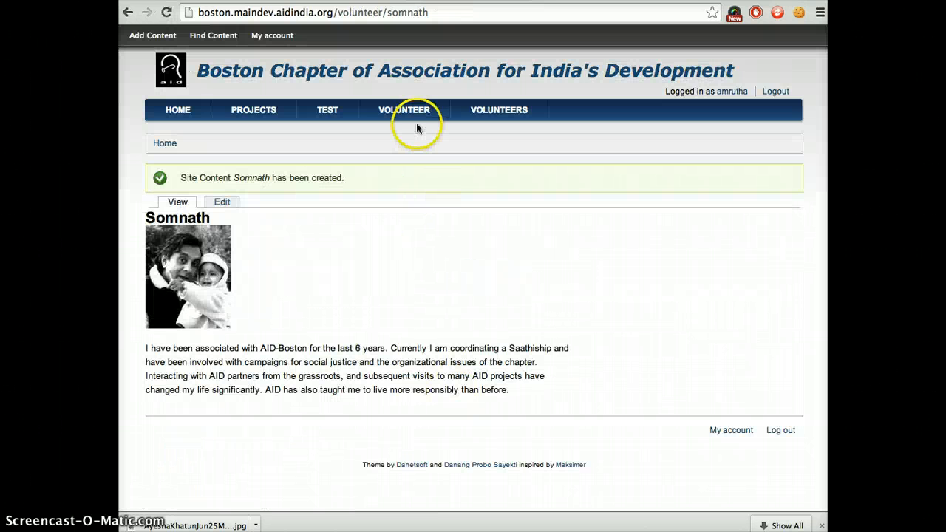
Open the Volunteers landing page and check the list of volunteers for both profiles.
click(482, 109)
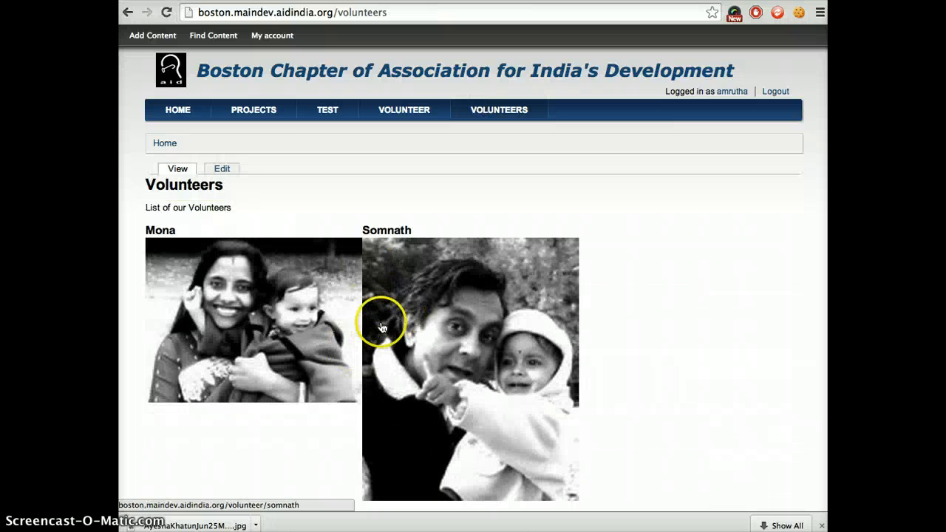
scroll(405, 336, down, 2)
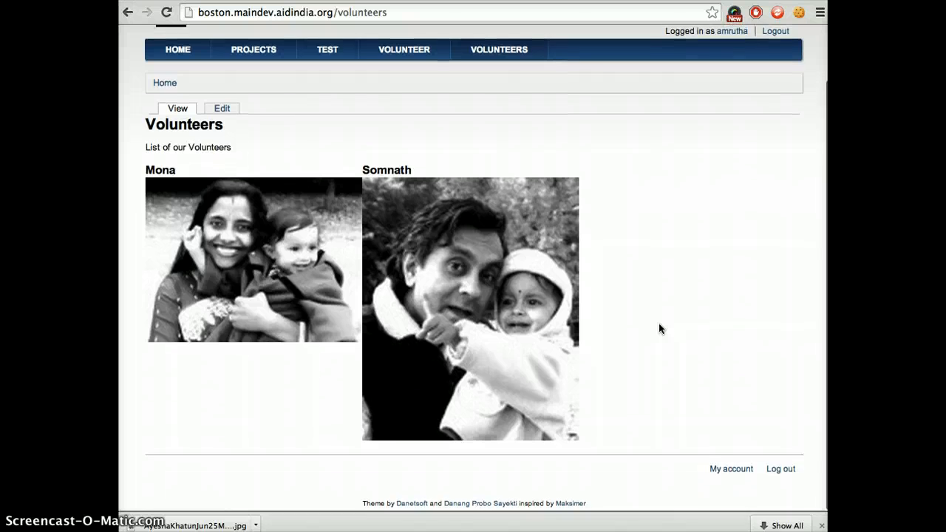
scroll(659, 326, up, 2)
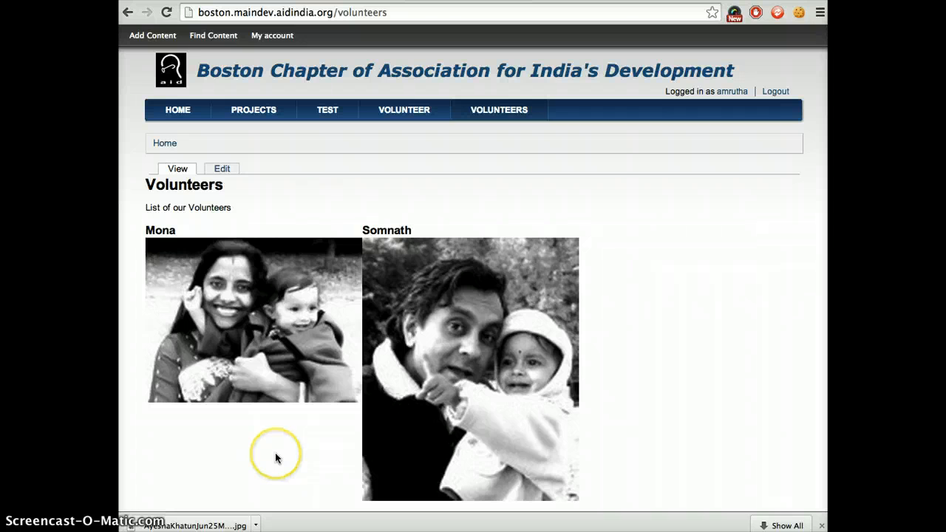
scroll(275, 453, down, 1)
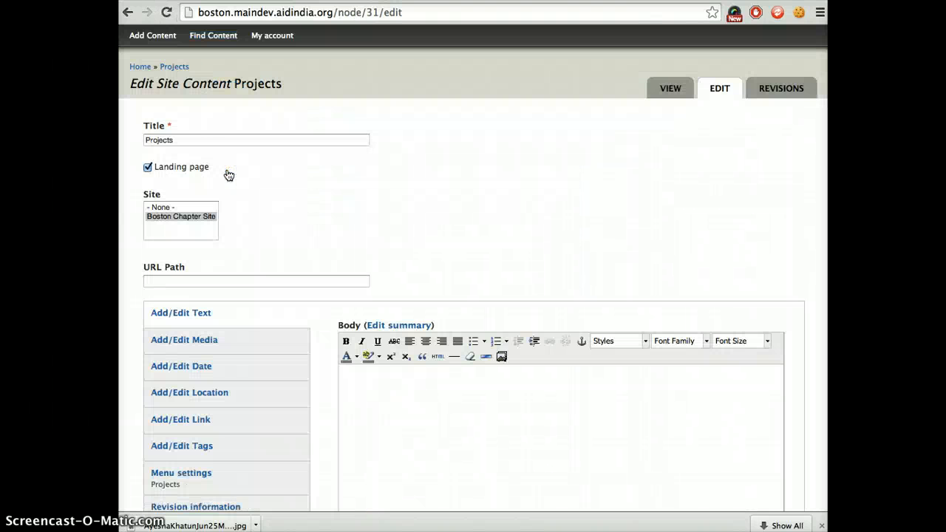
Examine the keyword tags in the Projects landing page's edit form, then leave the form.
scroll(320, 355, down, 3)
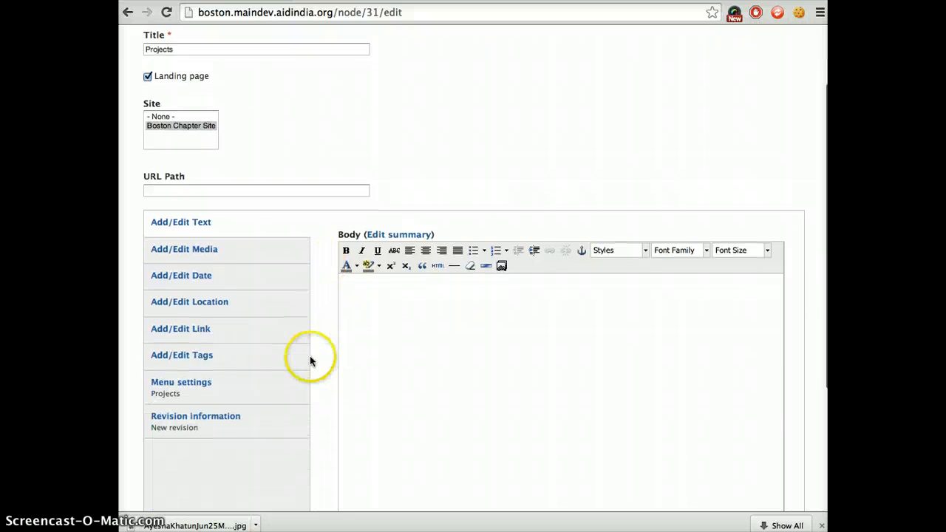
click(281, 357)
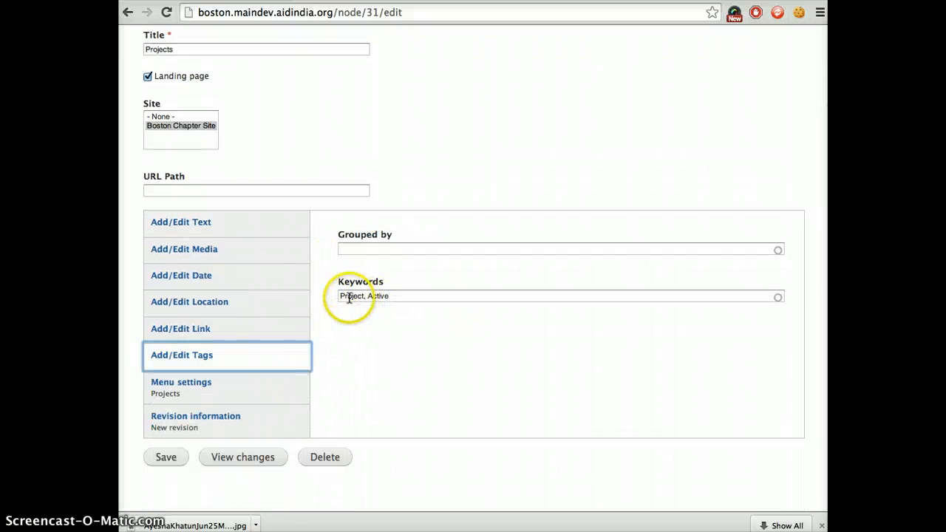
scroll(375, 311, left, 5)
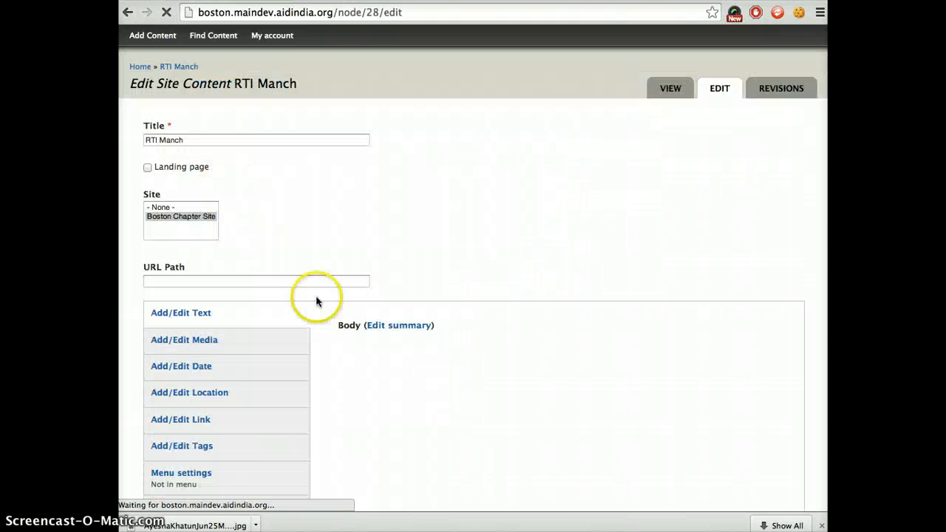
Review the RTI Manch project's title, body, media and tags in its edit form, then leave the form.
click(179, 138)
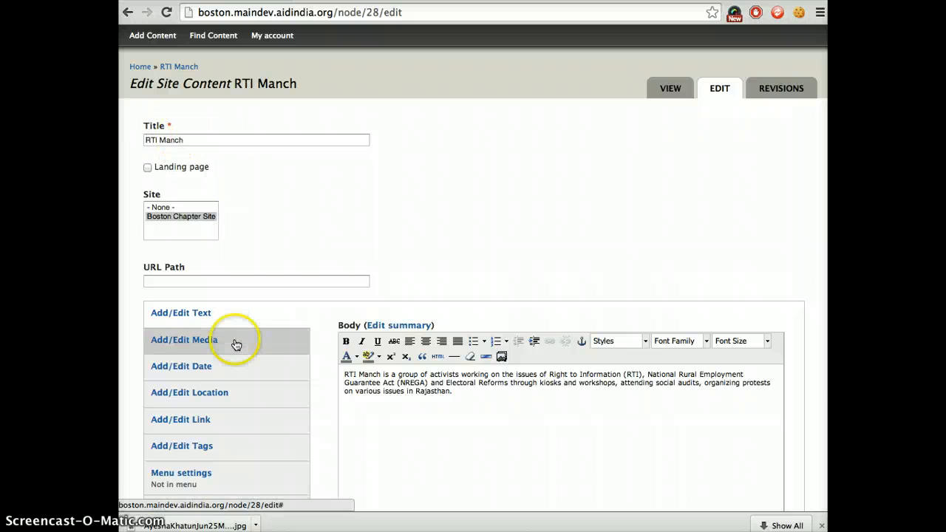
scroll(235, 345, down, 3)
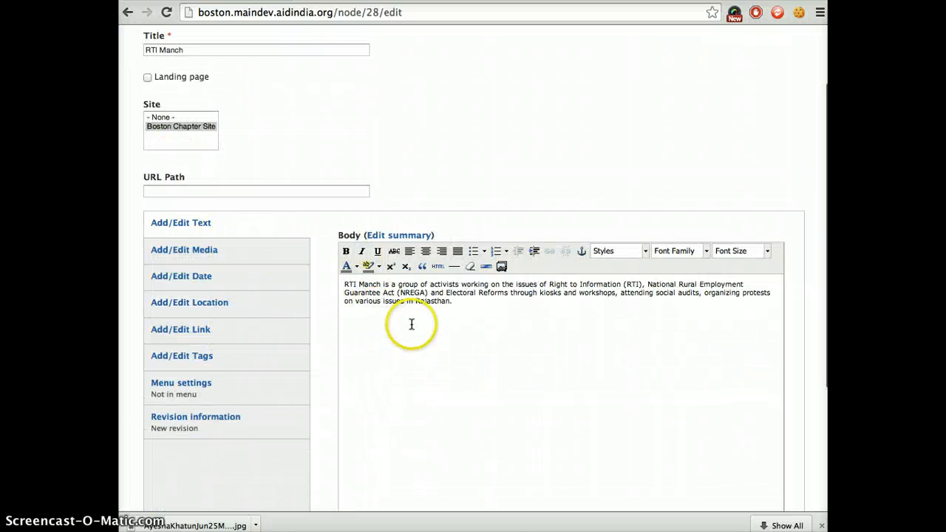
click(227, 257)
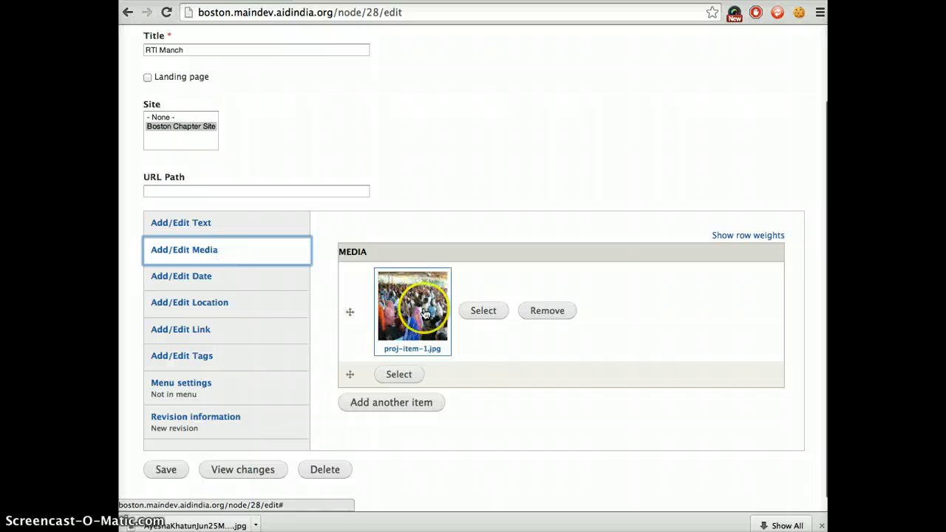
click(233, 369)
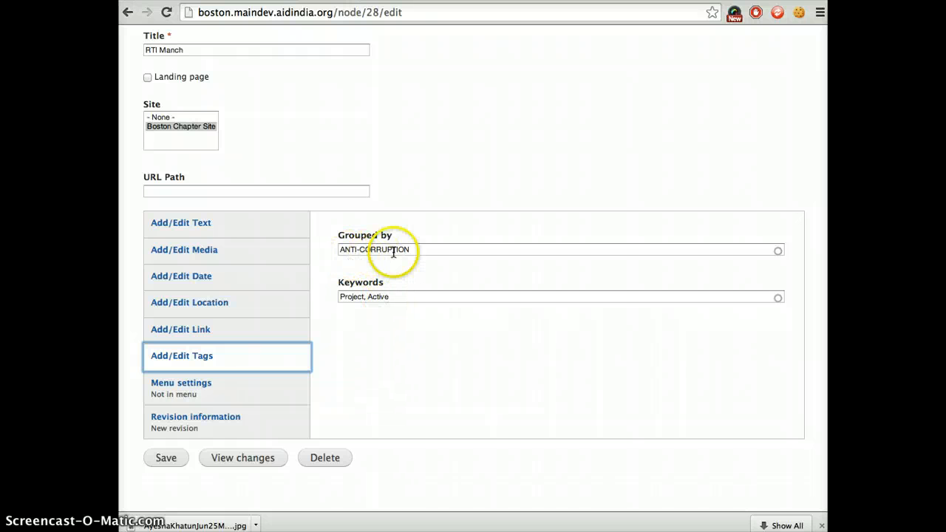
scroll(220, 436, left, 5)
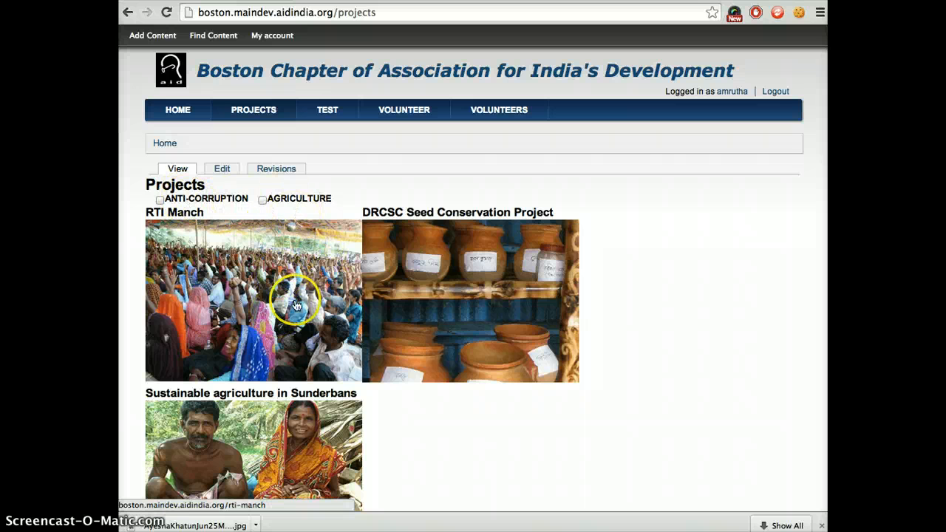
Filter the Projects page by ANTI-CORRUPTION alone, by AGRICULTURE alone, and by both groups together.
click(160, 201)
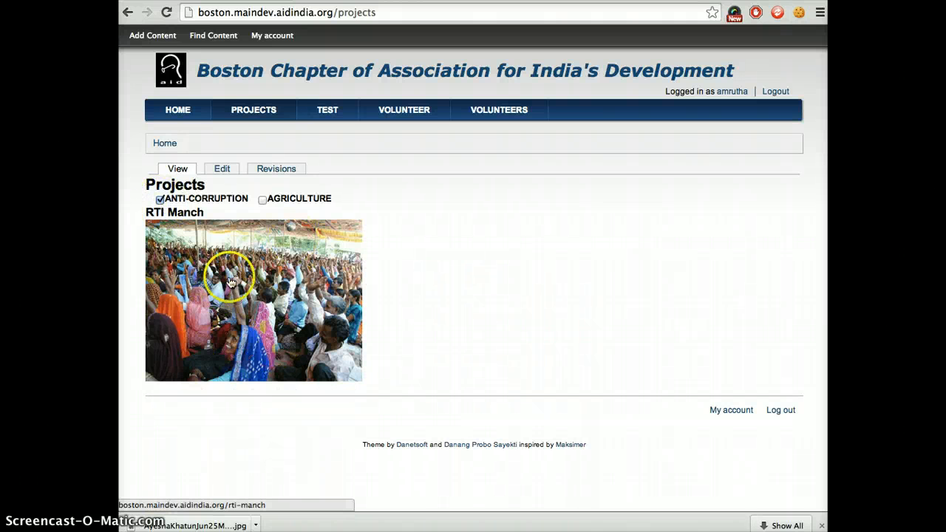
click(159, 201)
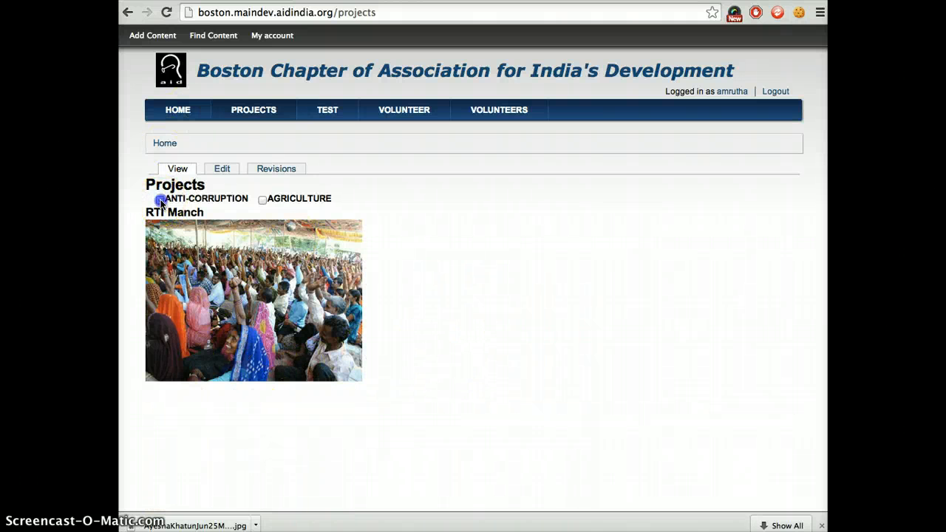
click(262, 201)
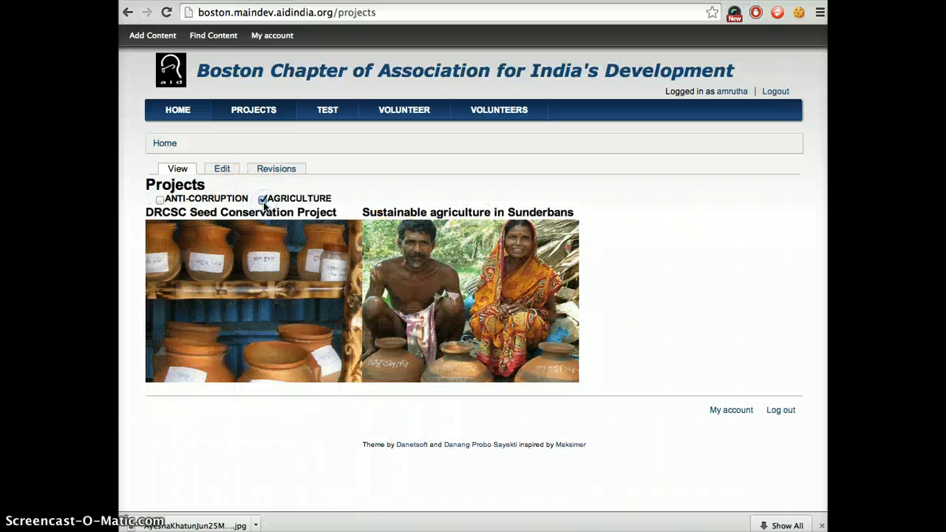
click(159, 200)
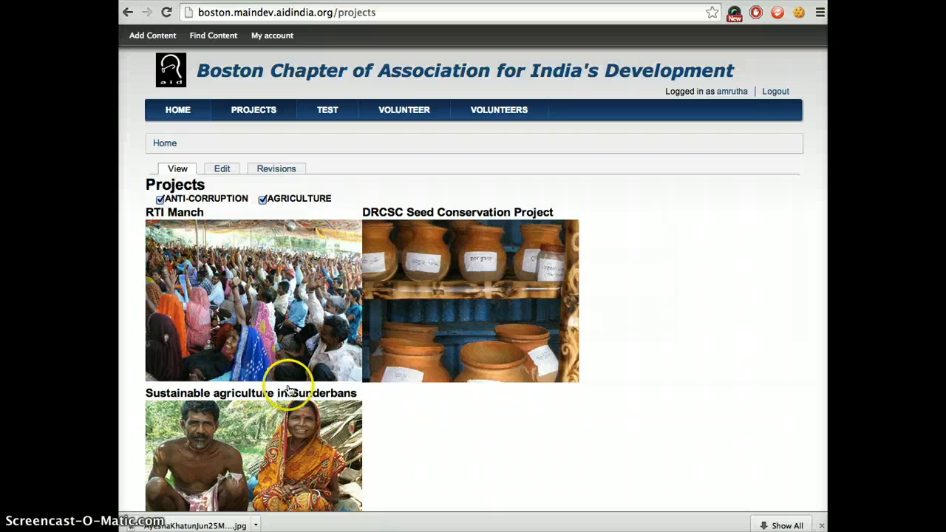
scroll(449, 323, down, 2)
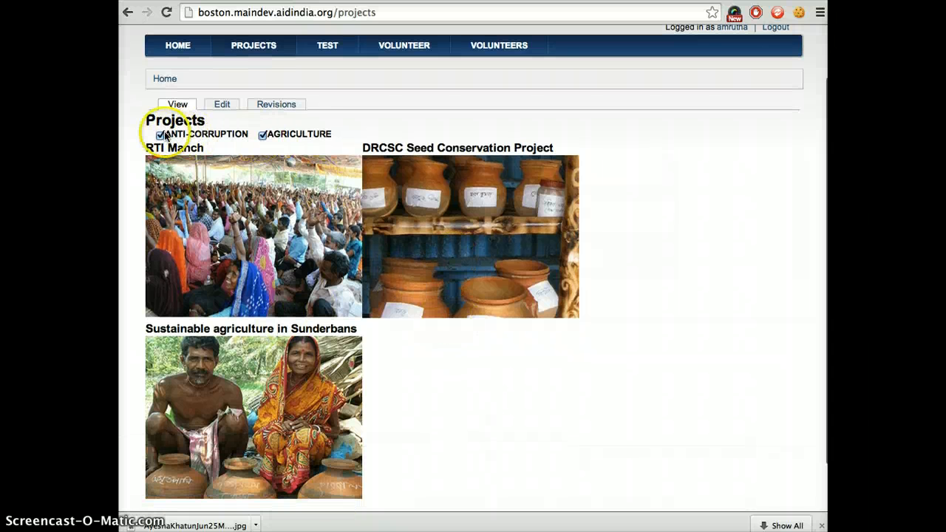
Open the DRCSC Seed Conservation Project, inspect its grouping and keyword tags in the edit form, and return to its page.
click(425, 248)
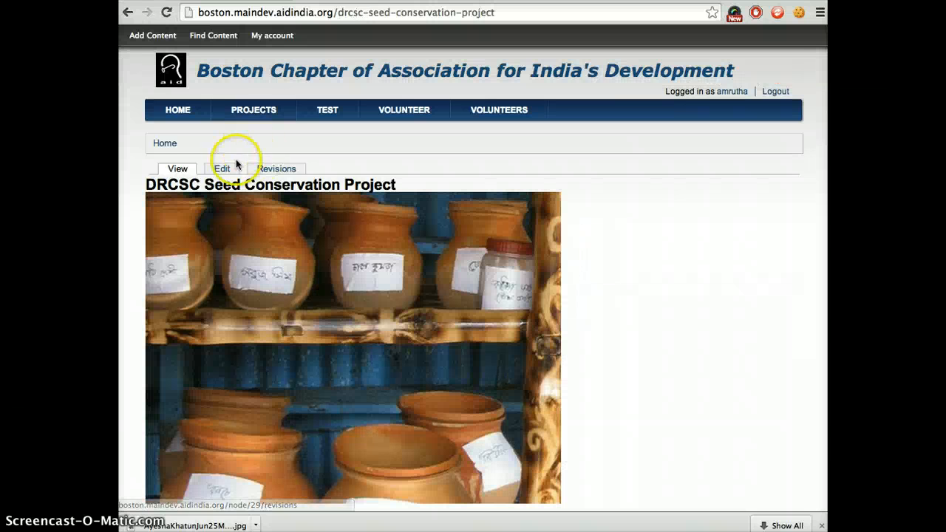
click(222, 169)
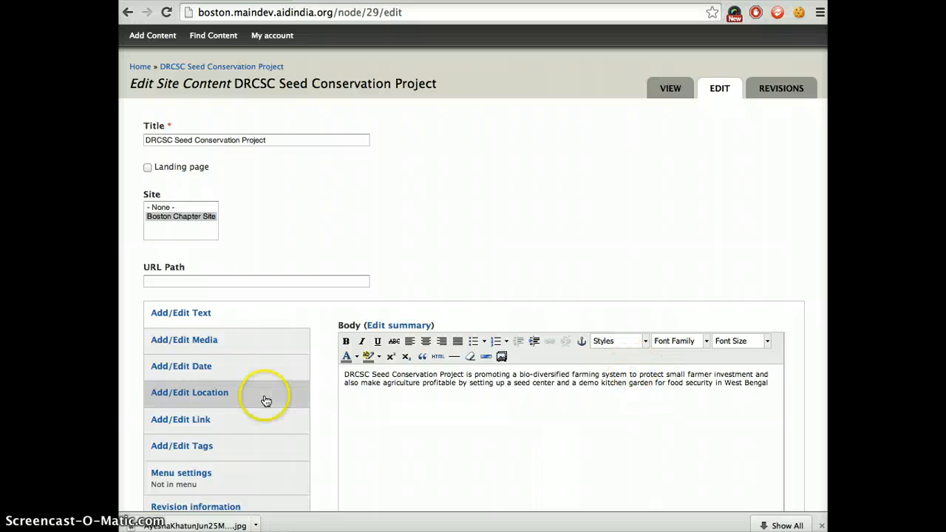
scroll(266, 401, down, 1)
click(235, 407)
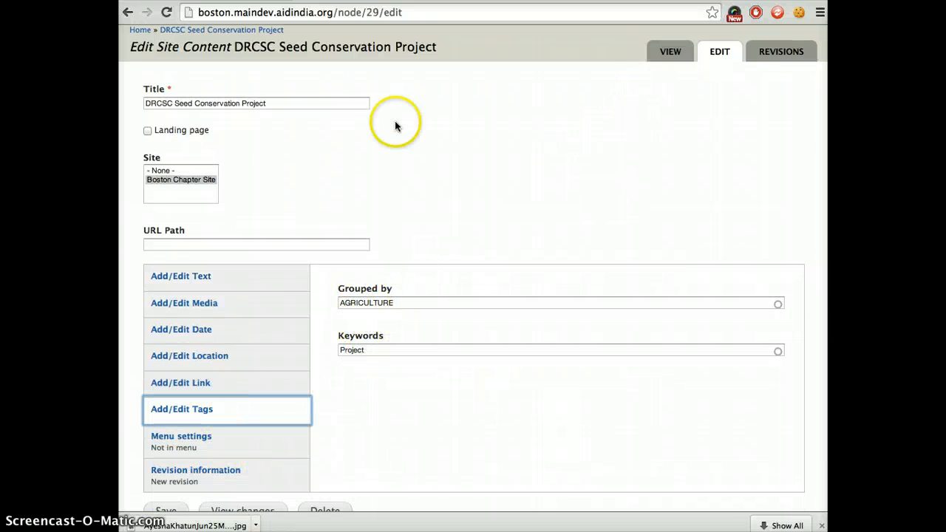
scroll(376, 124, up, 1)
scroll(276, 108, down, 1)
scroll(299, 145, left, 5)
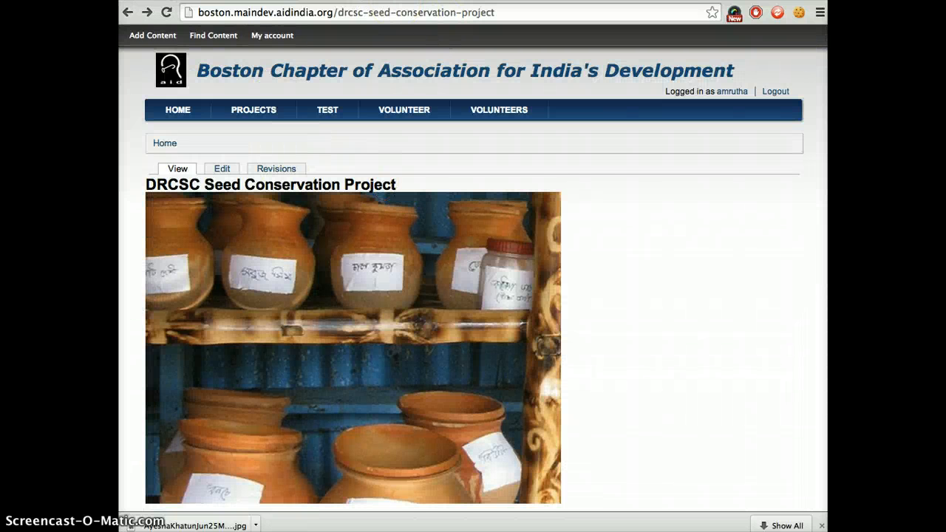
Switch to the MIT Talk event page on gender equity and examine its poster, description, links, date and address.
key(ctrl+Tab)
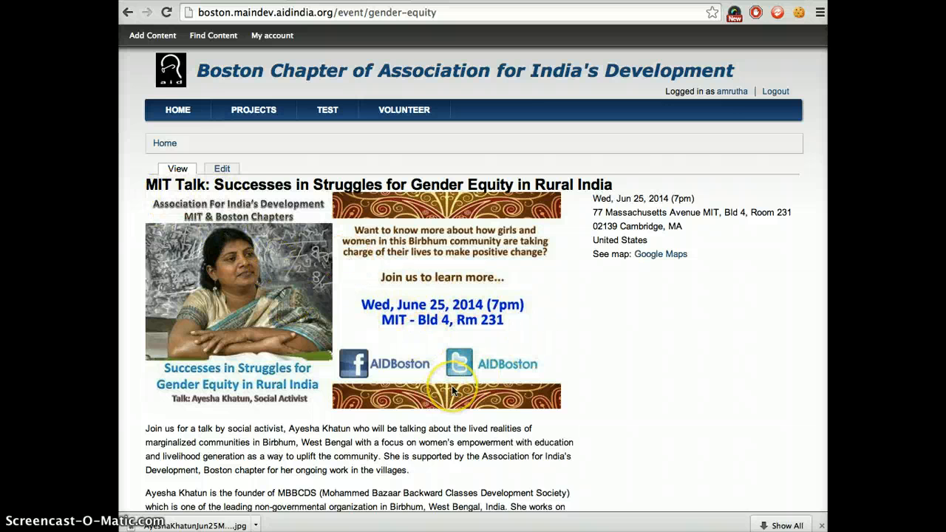
scroll(453, 392, down, 2)
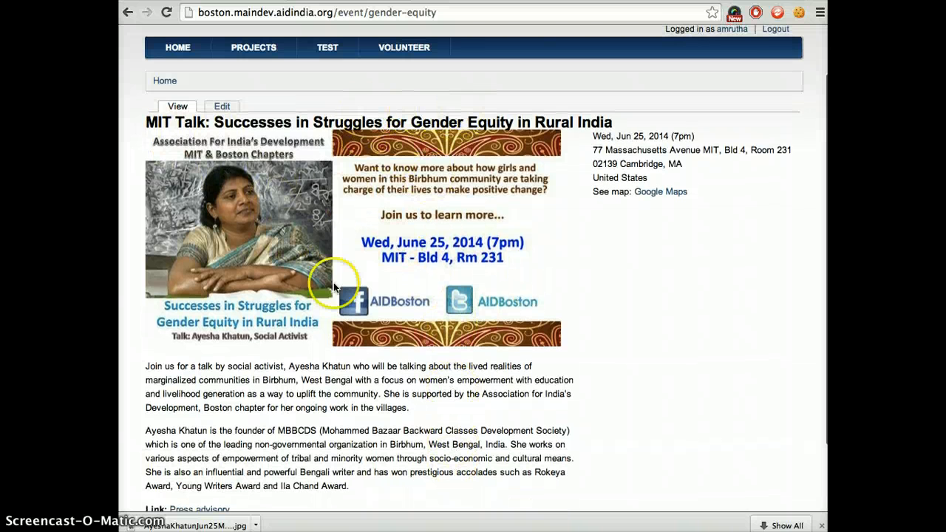
scroll(359, 431, down, 2)
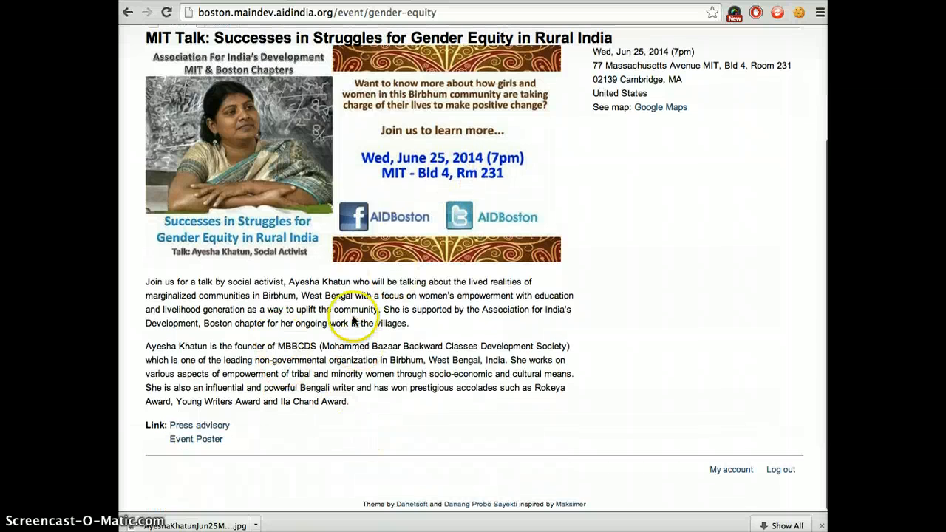
scroll(425, 211, up, 2)
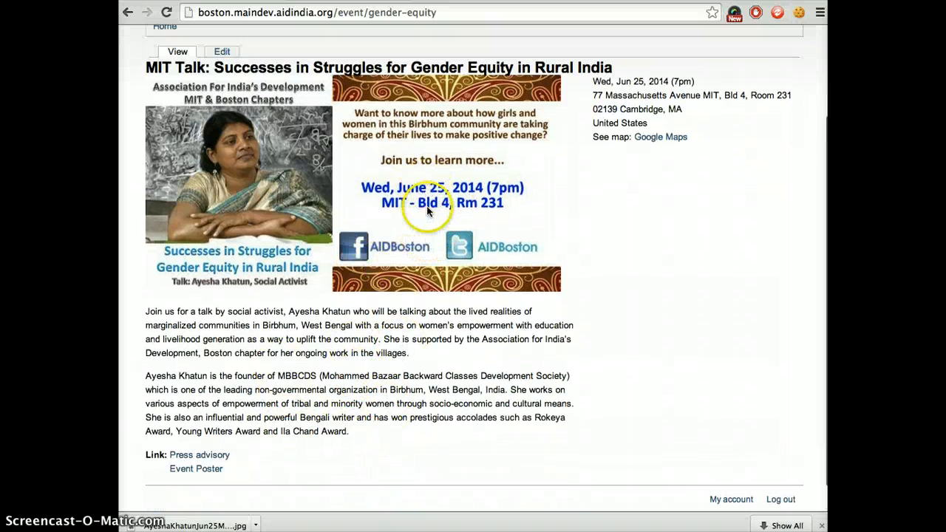
scroll(427, 212, down, 2)
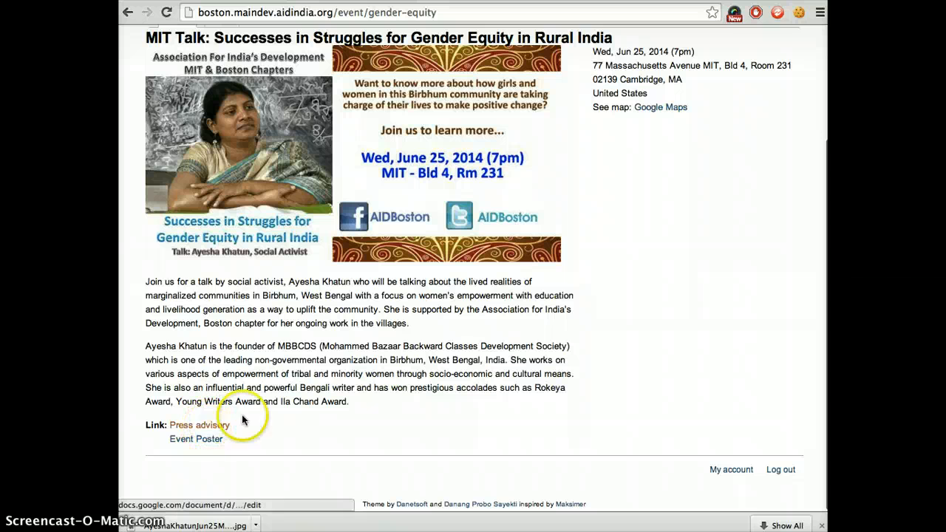
scroll(499, 234, up, 2)
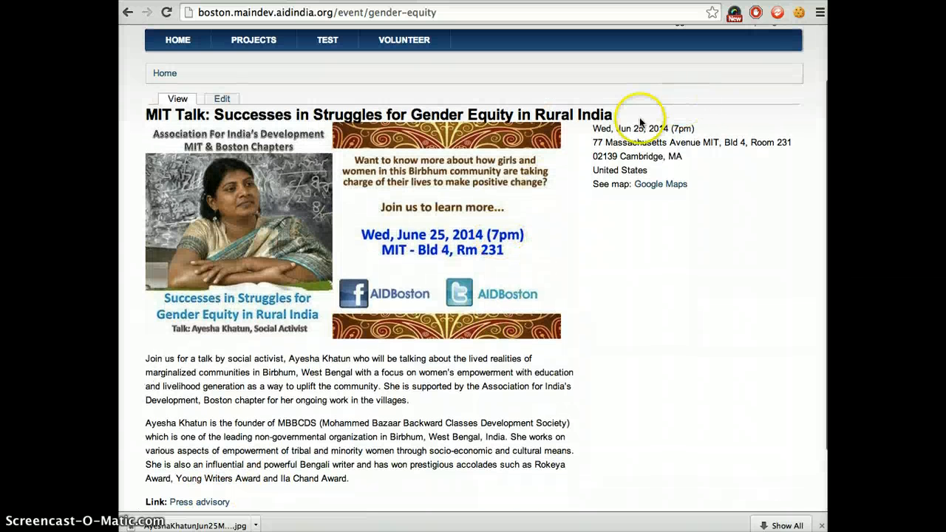
drag(608, 127, 705, 131)
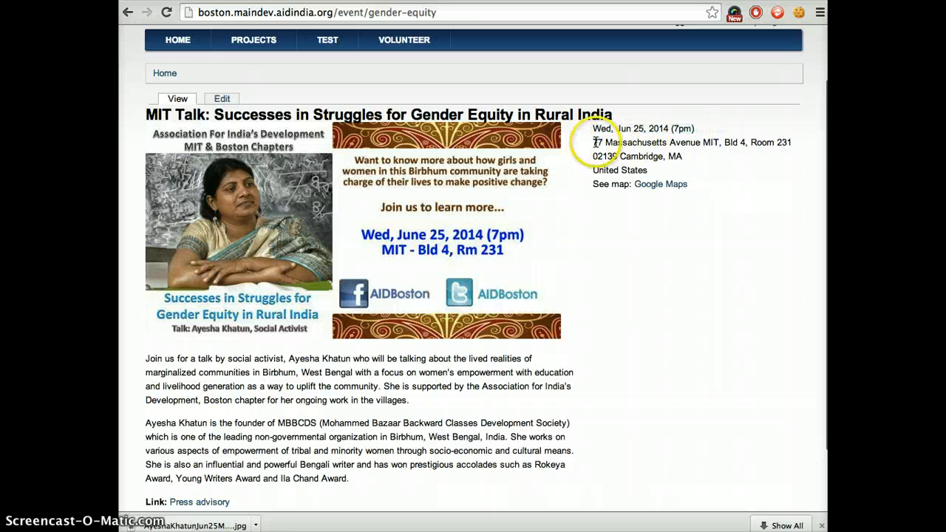
drag(593, 141, 650, 166)
click(706, 162)
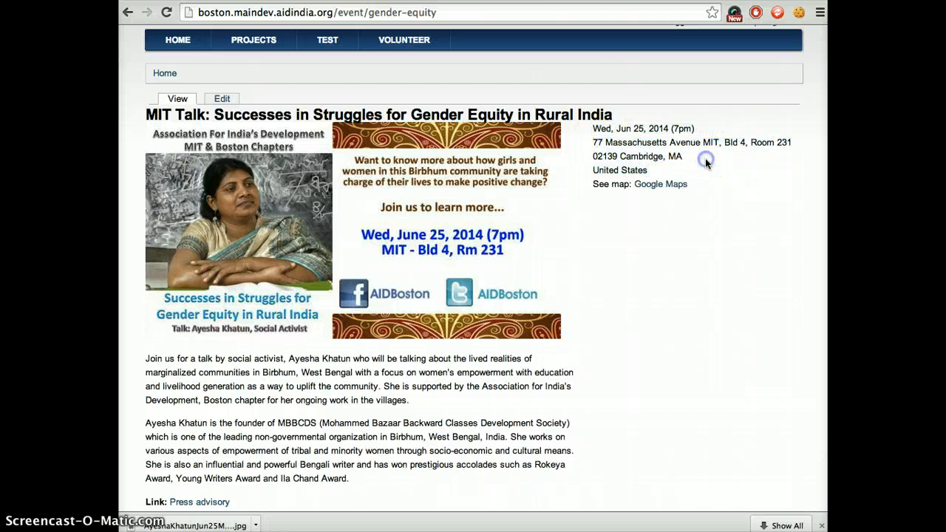
View the talk's venue in Google Maps, then return to the event page.
click(662, 187)
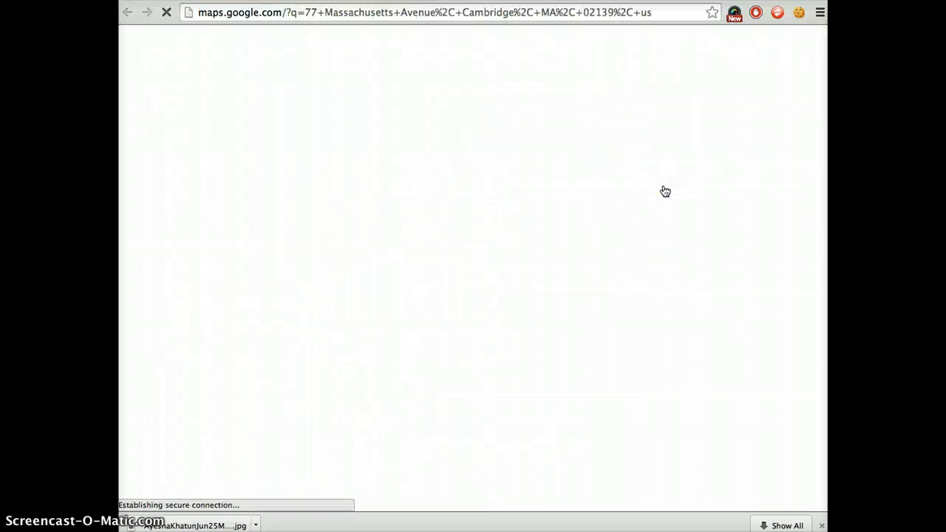
click(656, 192)
click(547, 364)
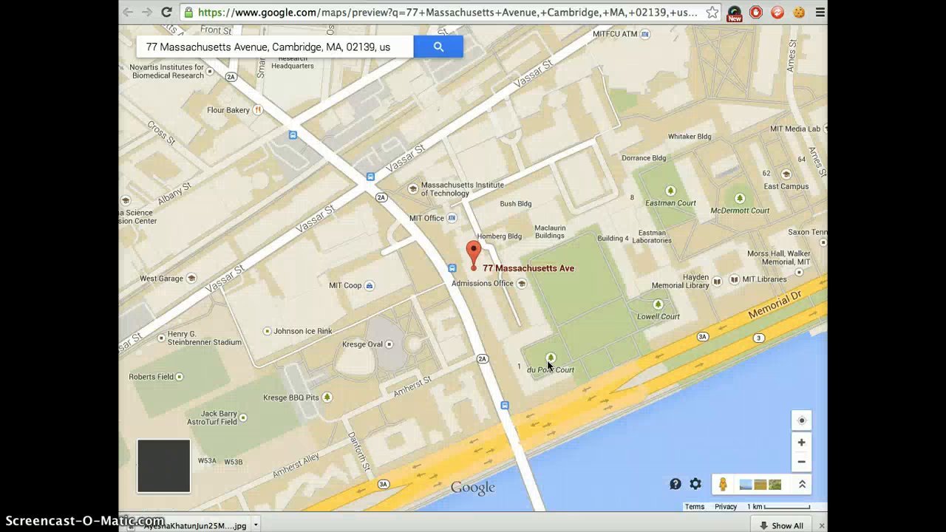
click(488, 365)
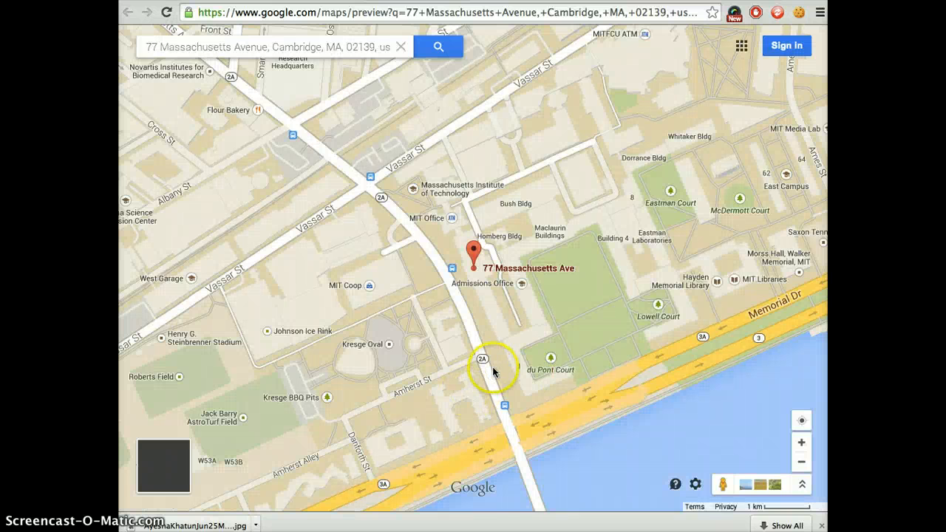
click(278, 0)
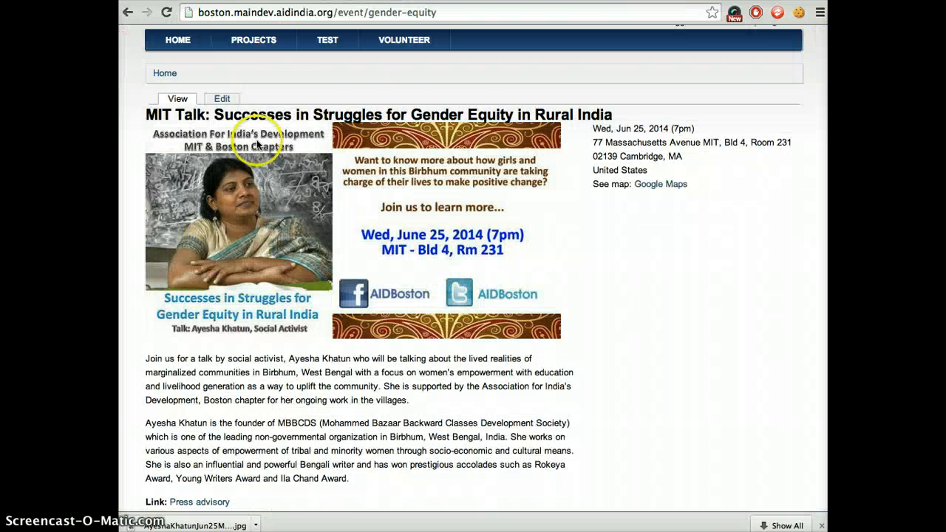
Open the MIT Talk event's edit form and inspect its title, URL path, media and date settings.
click(215, 104)
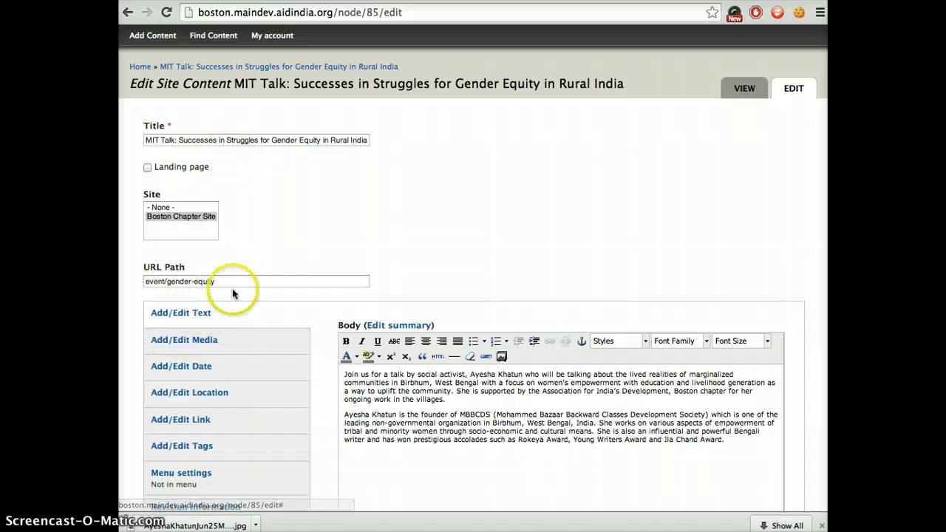
scroll(251, 289, down, 2)
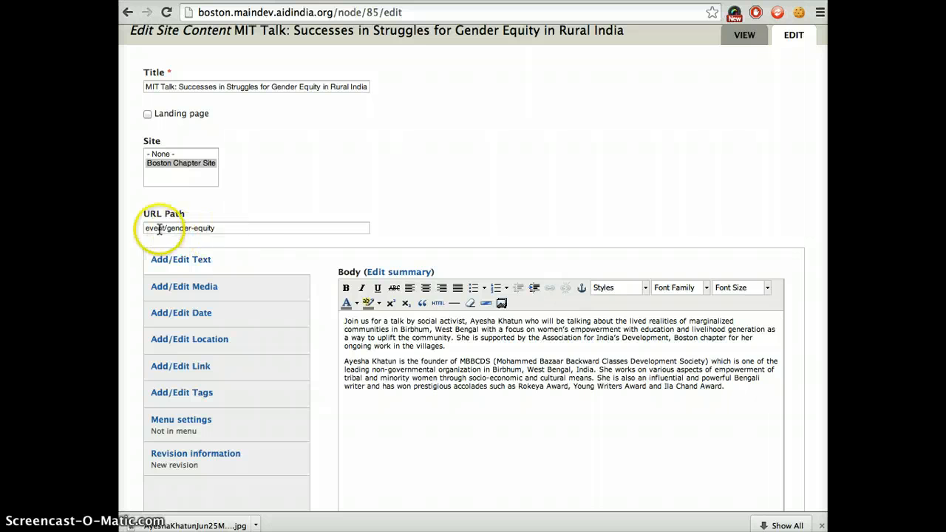
scroll(350, 302, down, 2)
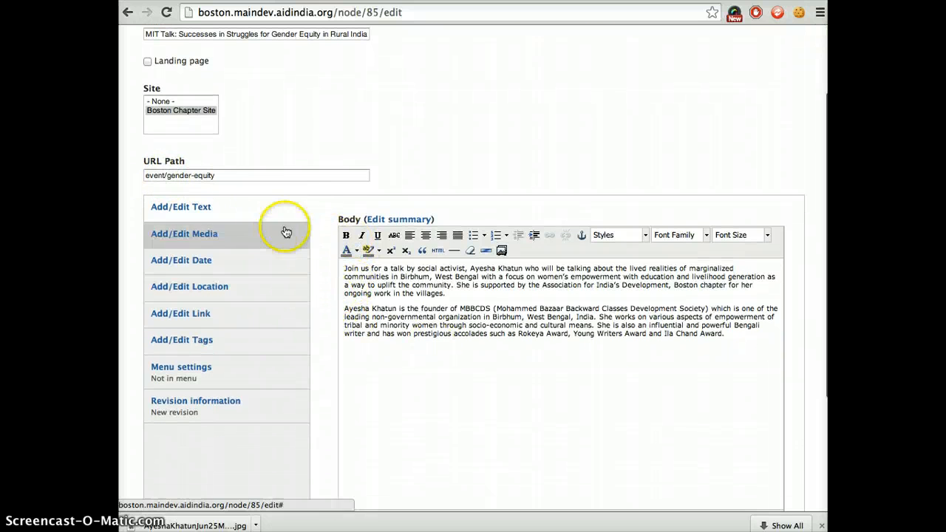
click(238, 239)
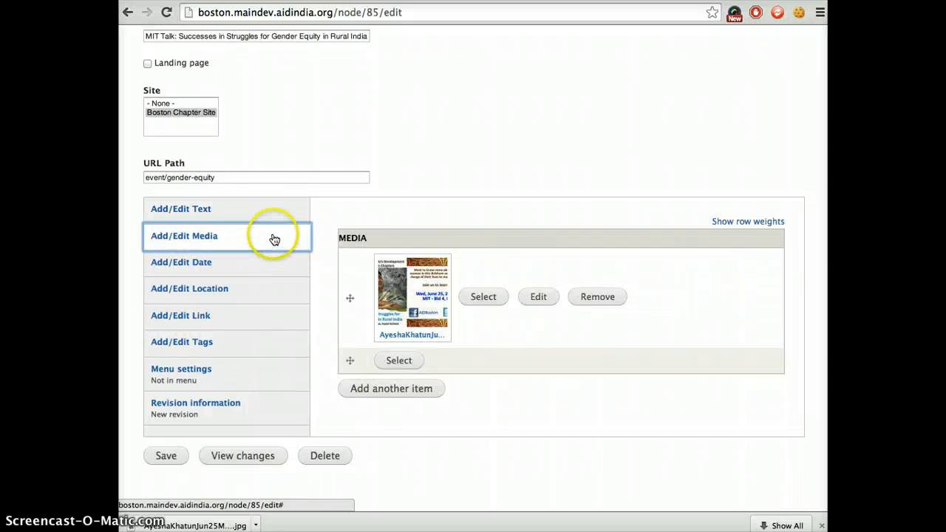
click(256, 262)
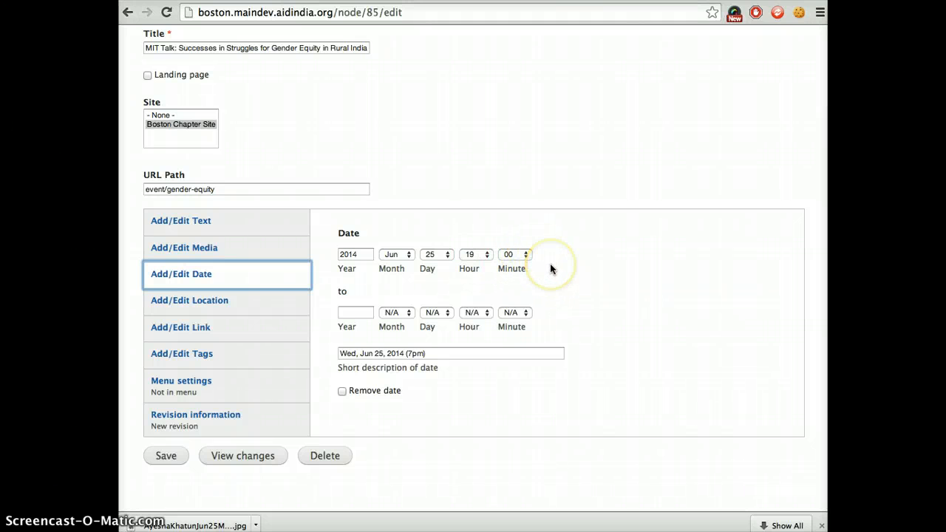
click(531, 277)
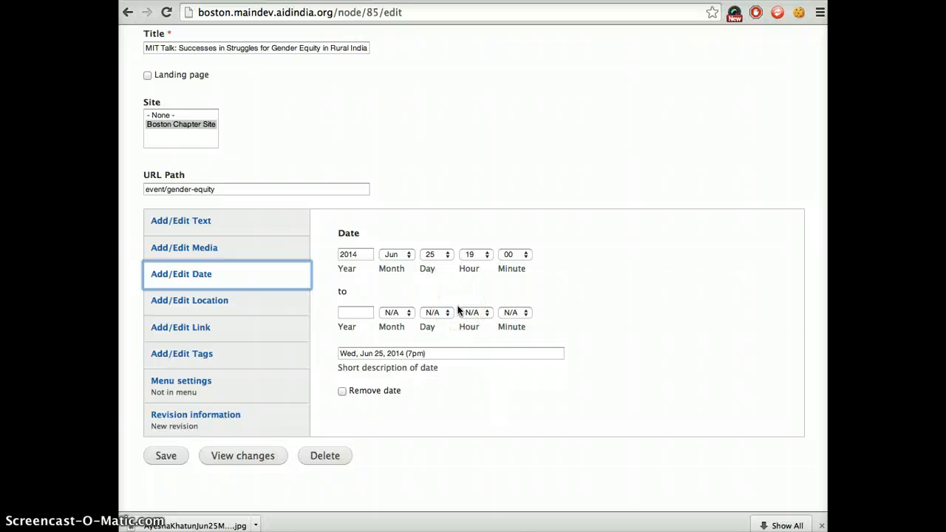
Inspect the location settings in the event's edit form, from the street and additional fields to the country.
click(243, 306)
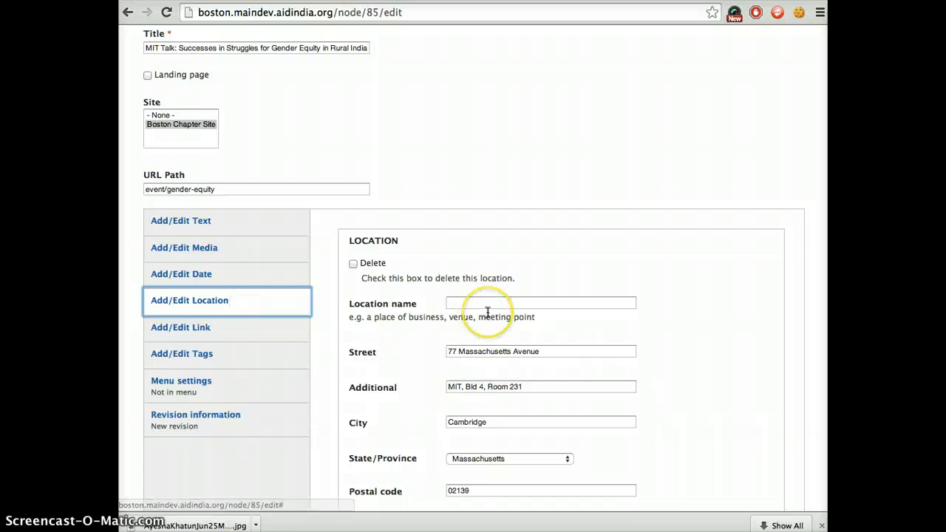
scroll(486, 312, down, 2)
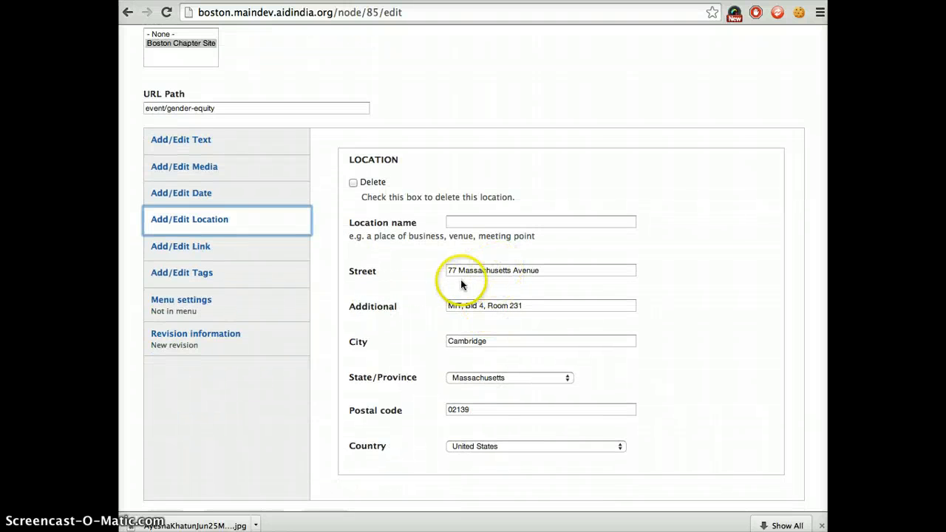
click(500, 310)
click(500, 330)
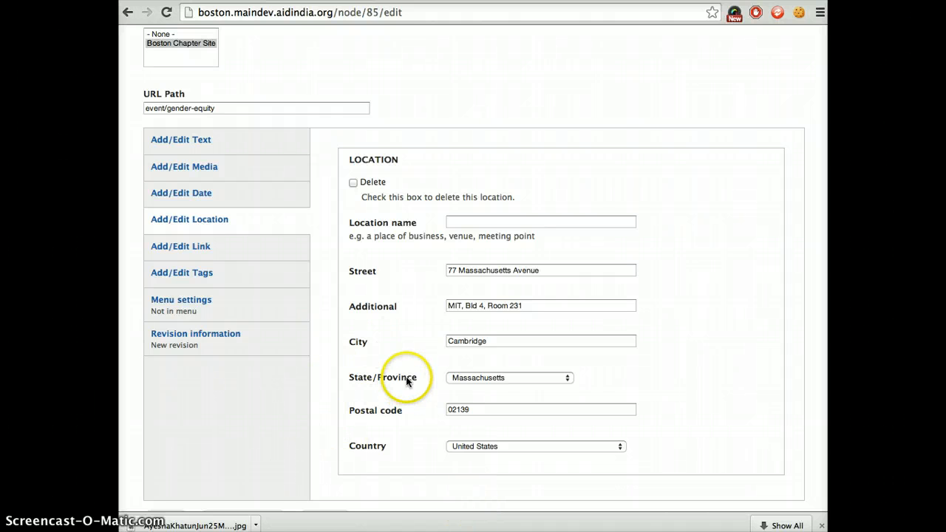
Inspect the event's link entries and keyword tags, then leave the edit form for the event page.
click(237, 251)
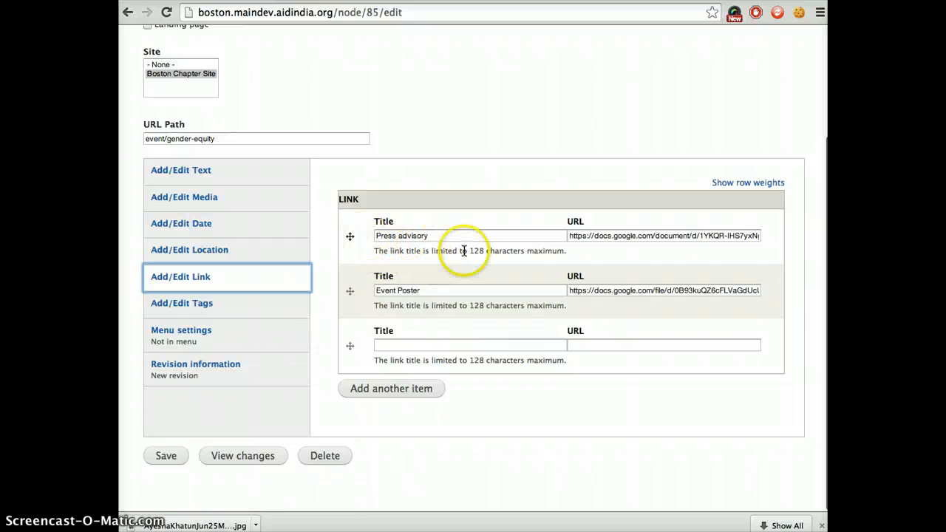
click(270, 309)
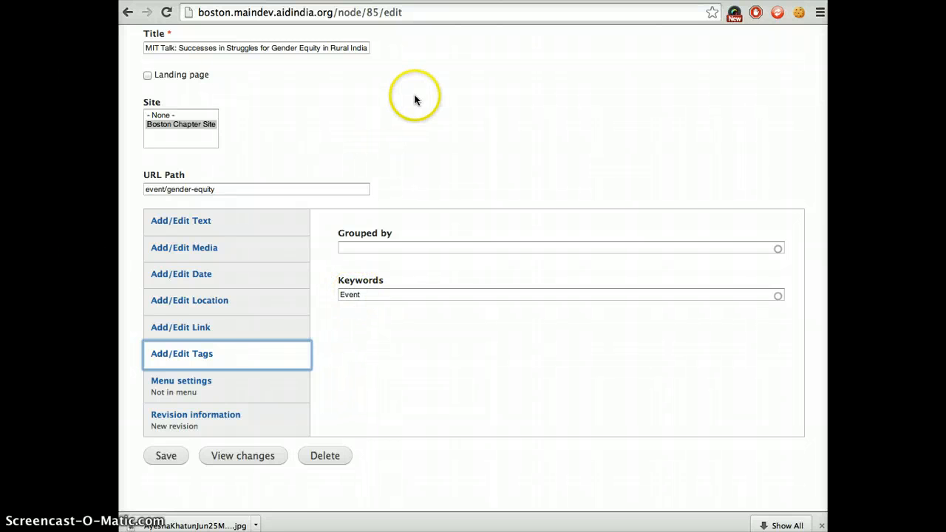
scroll(418, 95, up, 3)
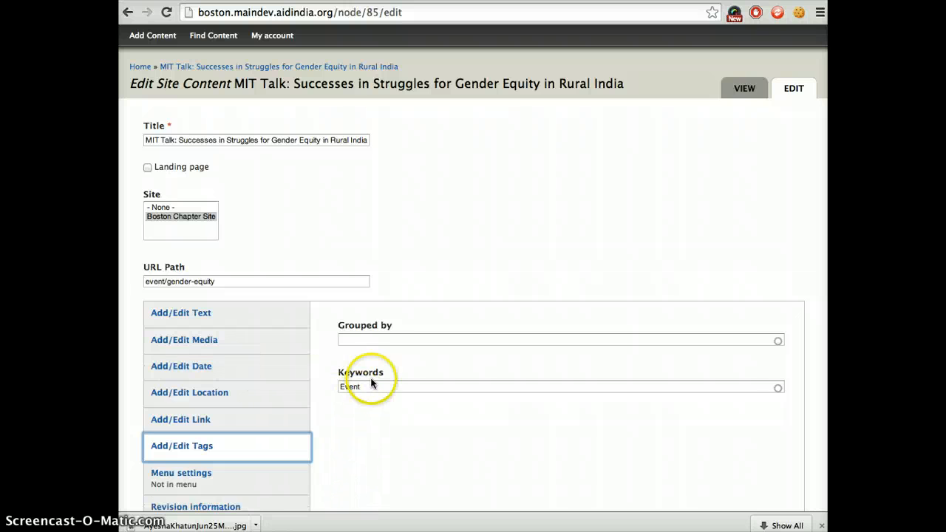
scroll(392, 288, down, 3)
scroll(397, 292, up, 3)
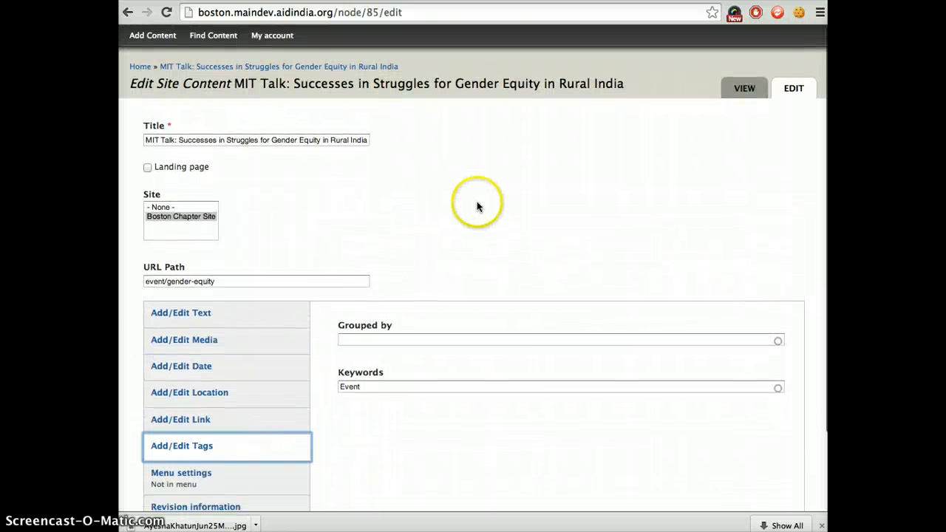
scroll(477, 201, left, 5)
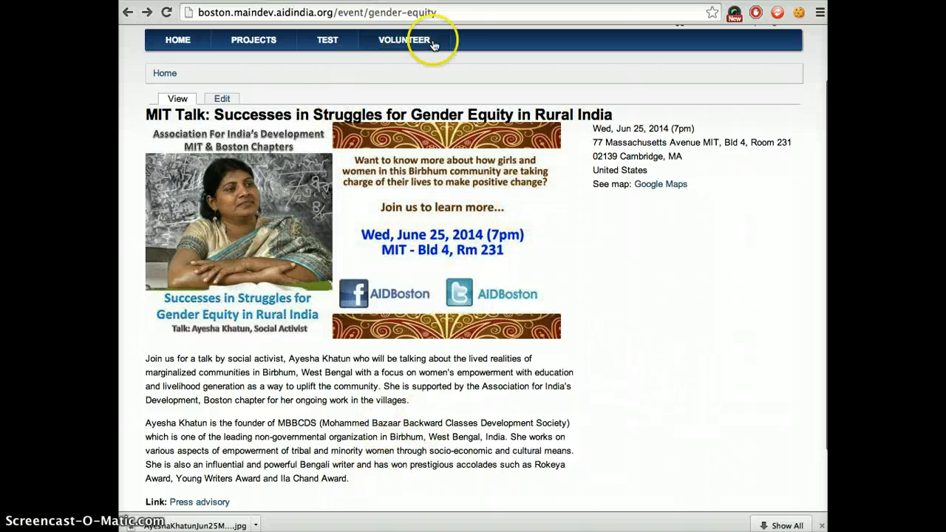
Open the site's Projects page and look over the listed projects.
scroll(373, 177, up, 3)
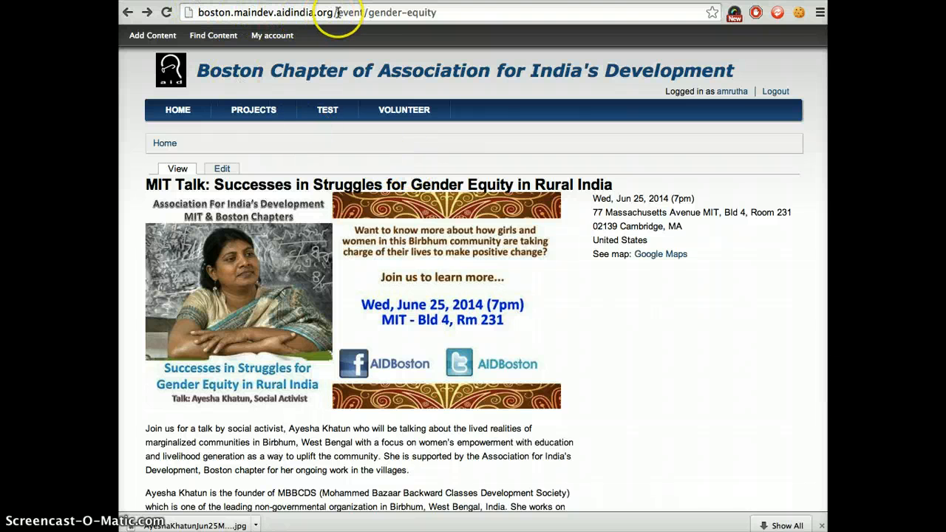
click(263, 111)
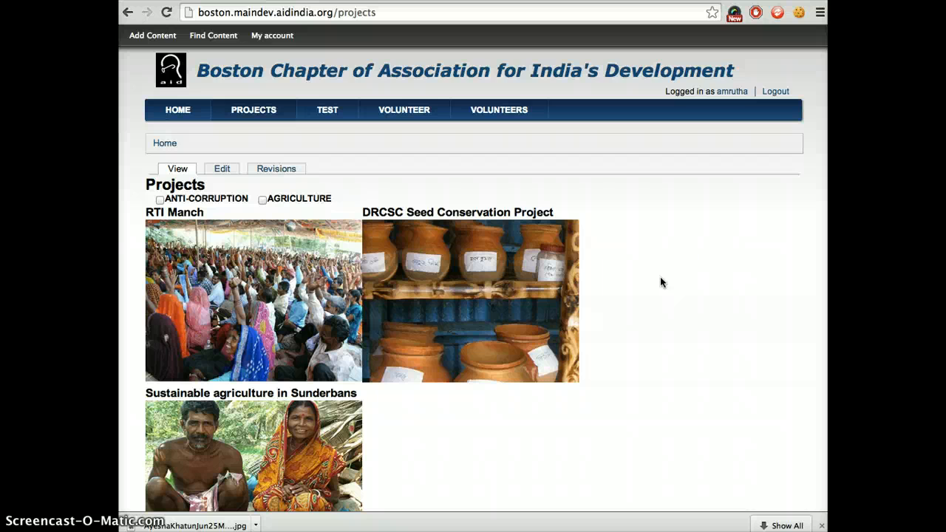
scroll(666, 277, down, 2)
scroll(630, 252, up, 2)
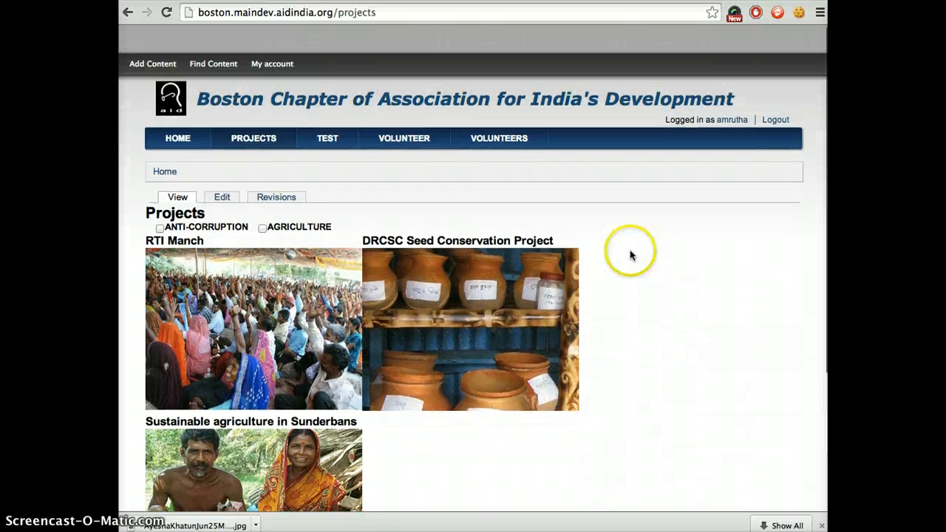
Open the list of all site content to look over its entries, then return to the Projects page.
click(212, 36)
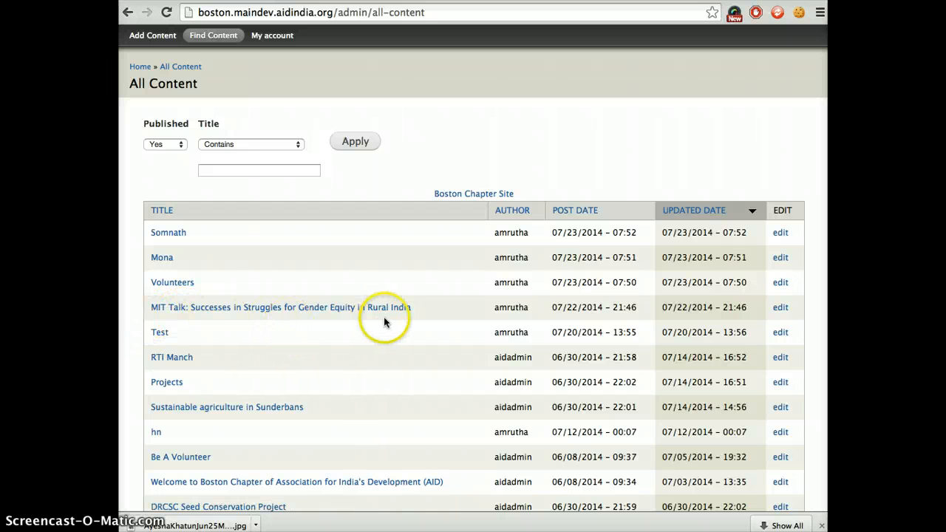
scroll(389, 287, left, 5)
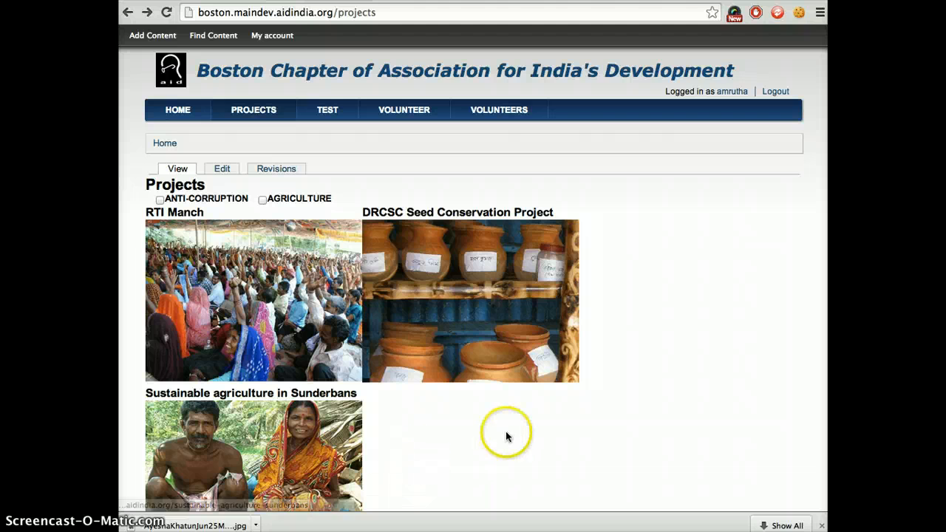
scroll(496, 441, down, 3)
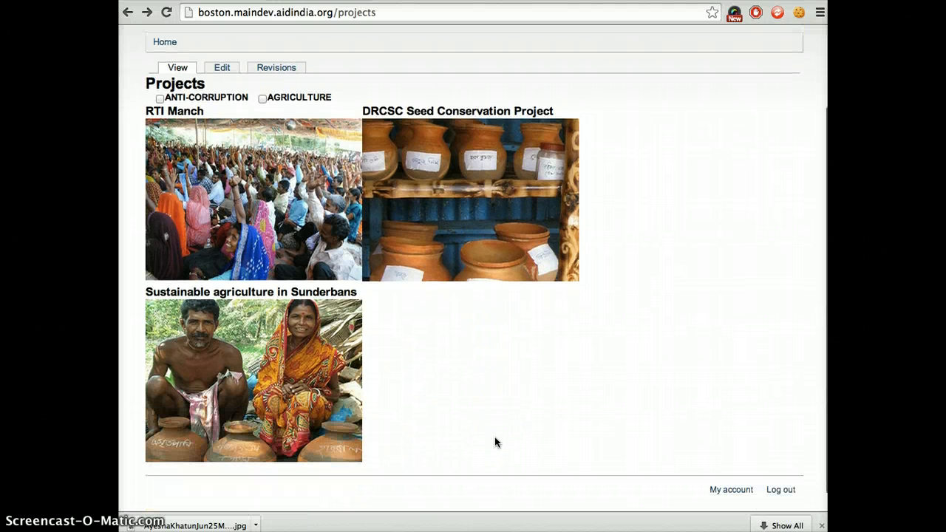